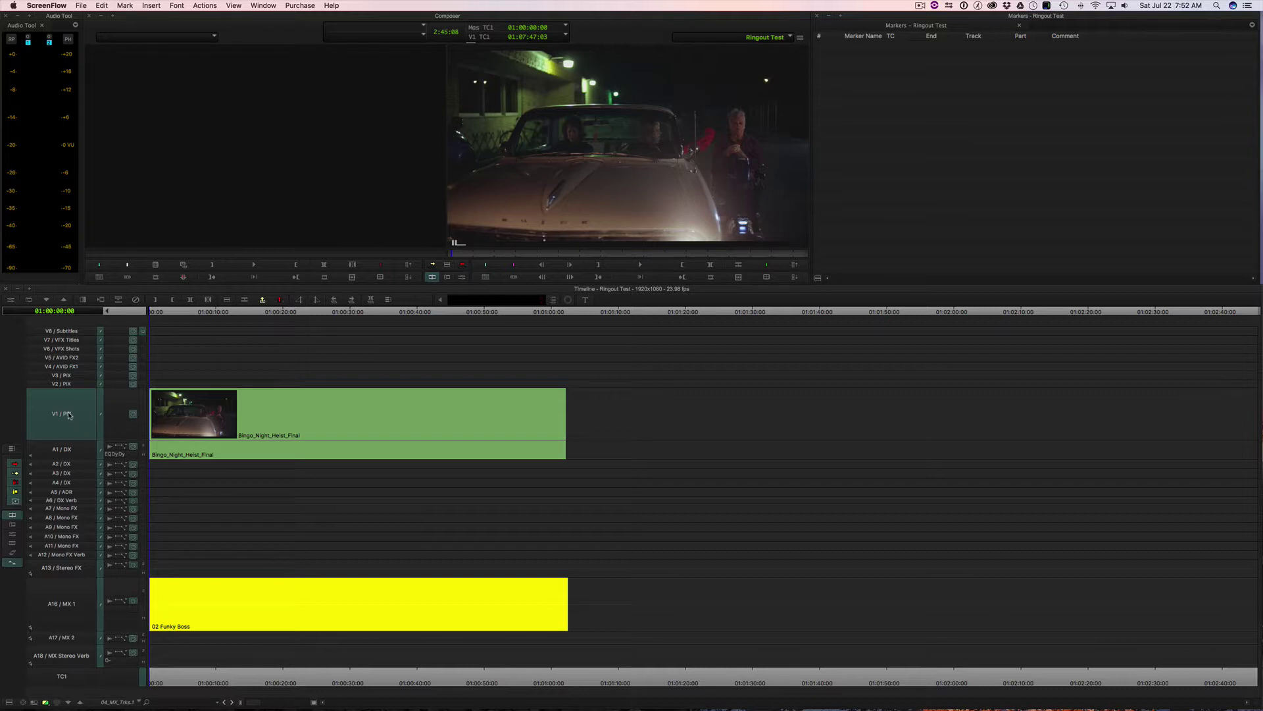
Scrub to about 01:01:00, switch the A1 clip's audio display mode, and play the sequence.
{"action": "left_click", "coordinate": [70, 413]}
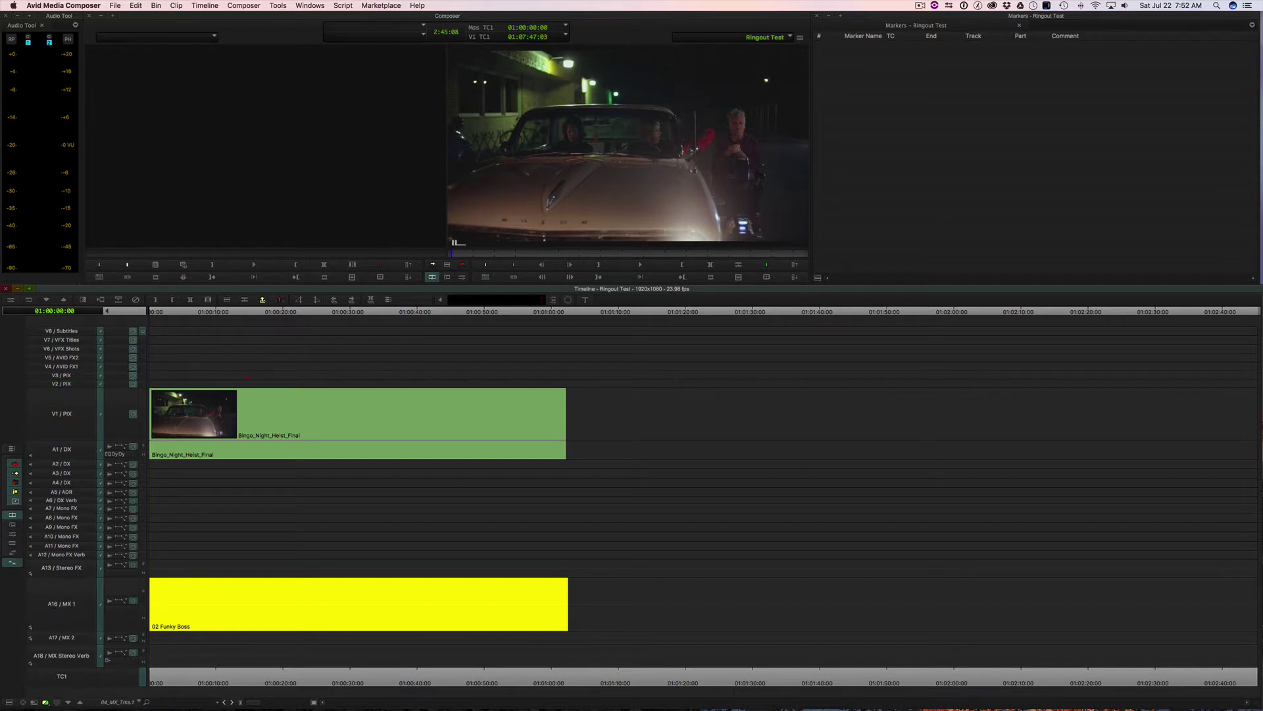
{"action": "left_click_drag", "start_coordinate": [253, 313], "coordinate": [553, 297]}
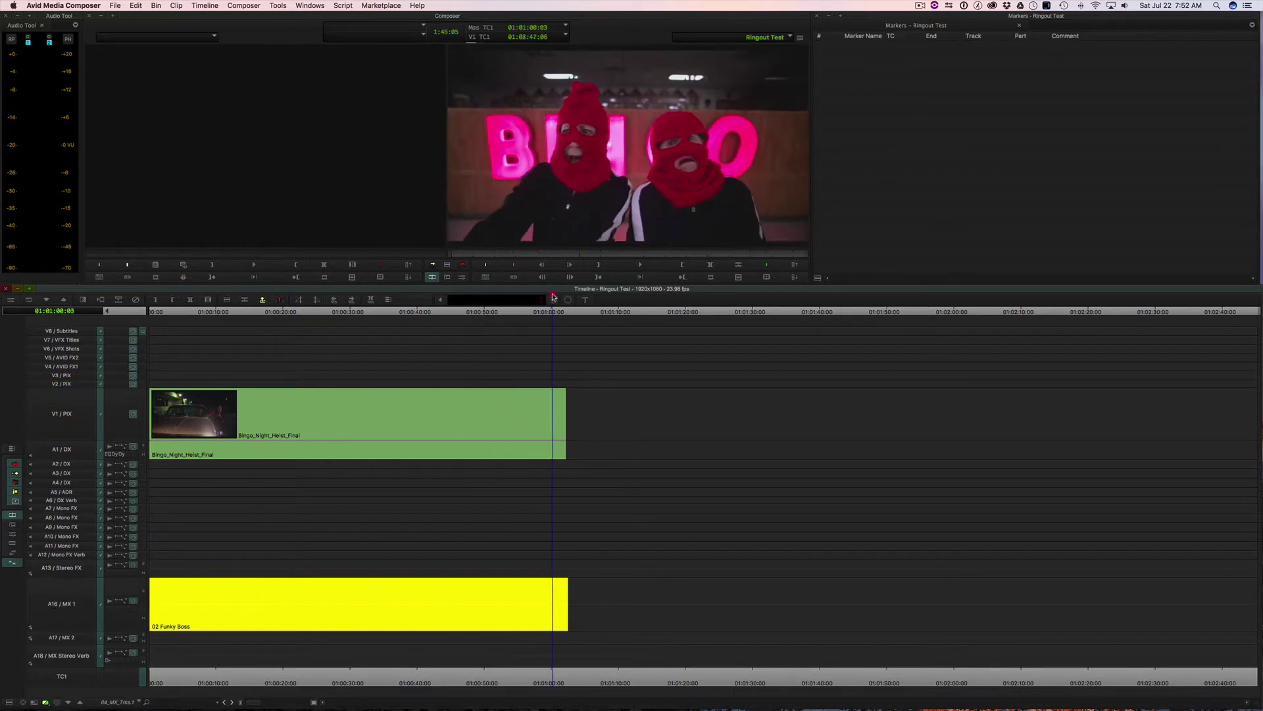
{"action": "left_click", "coordinate": [121, 448]}
{"action": "left_click", "coordinate": [131, 465]}
{"action": "left_click", "coordinate": [122, 448]}
{"action": "left_click", "coordinate": [134, 510]}
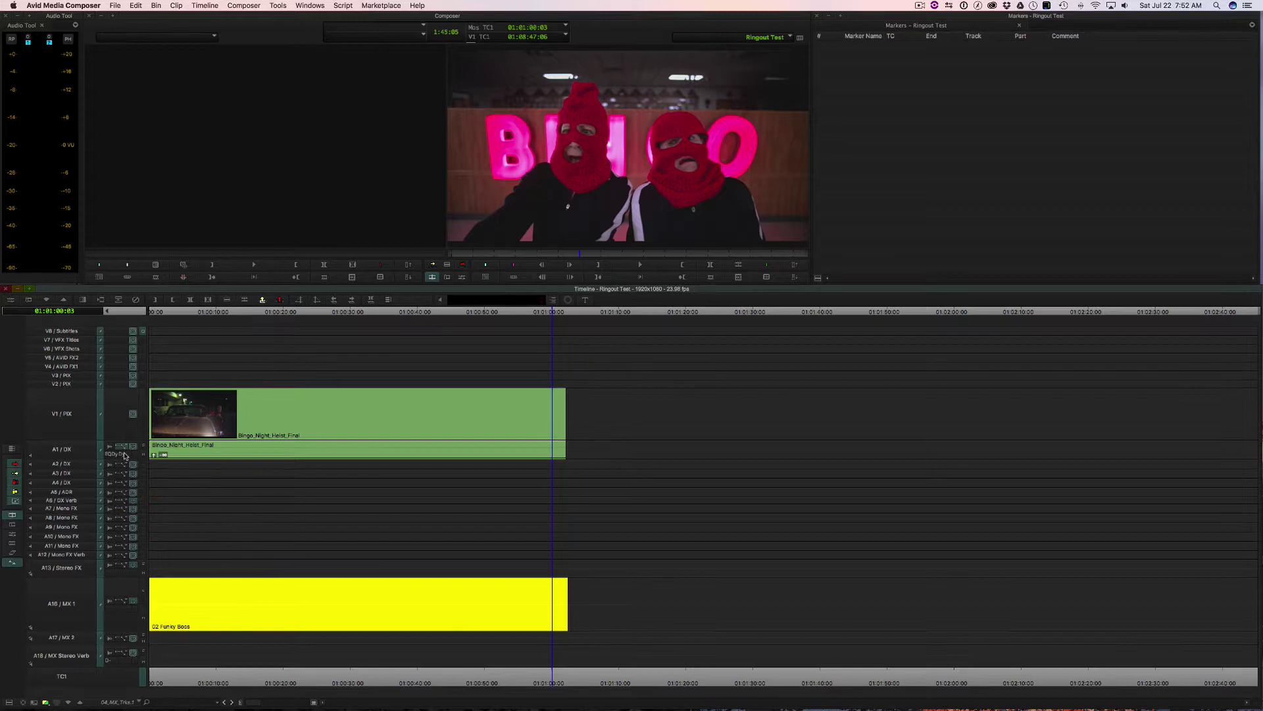
{"action": "key", "text": "space"}
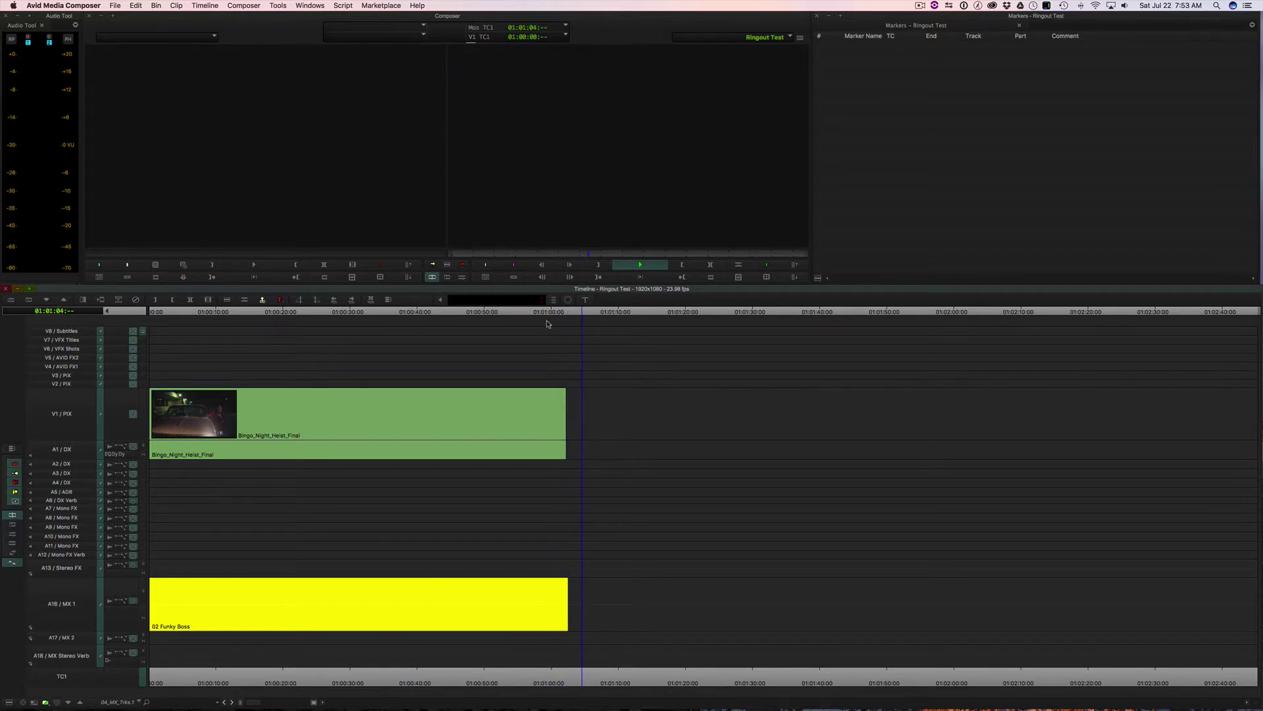
{"action": "key", "text": "space"}
Show waveforms on the music clip, zoom in around the cue's end, and play it.
{"action": "left_click", "coordinate": [555, 313]}
{"action": "left_click", "coordinate": [109, 602]}
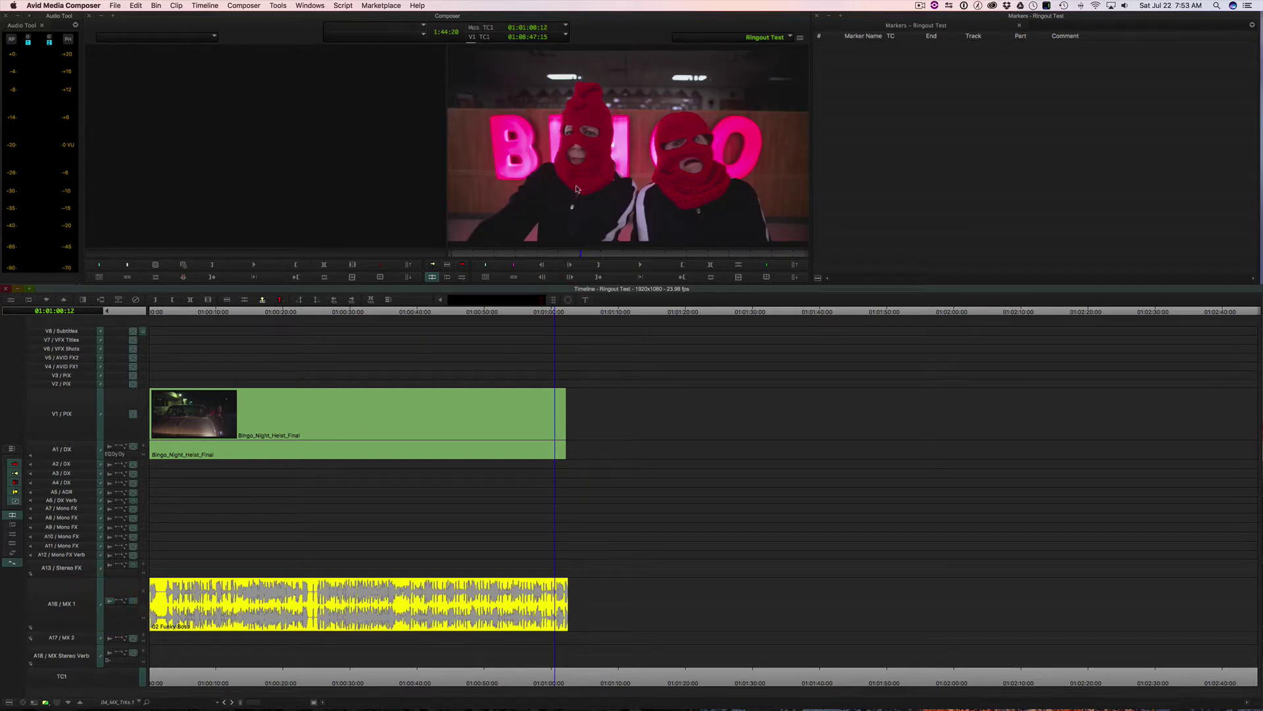
{"action": "key", "text": "super+bracketright"}
{"action": "key", "text": "super+bracketright"}
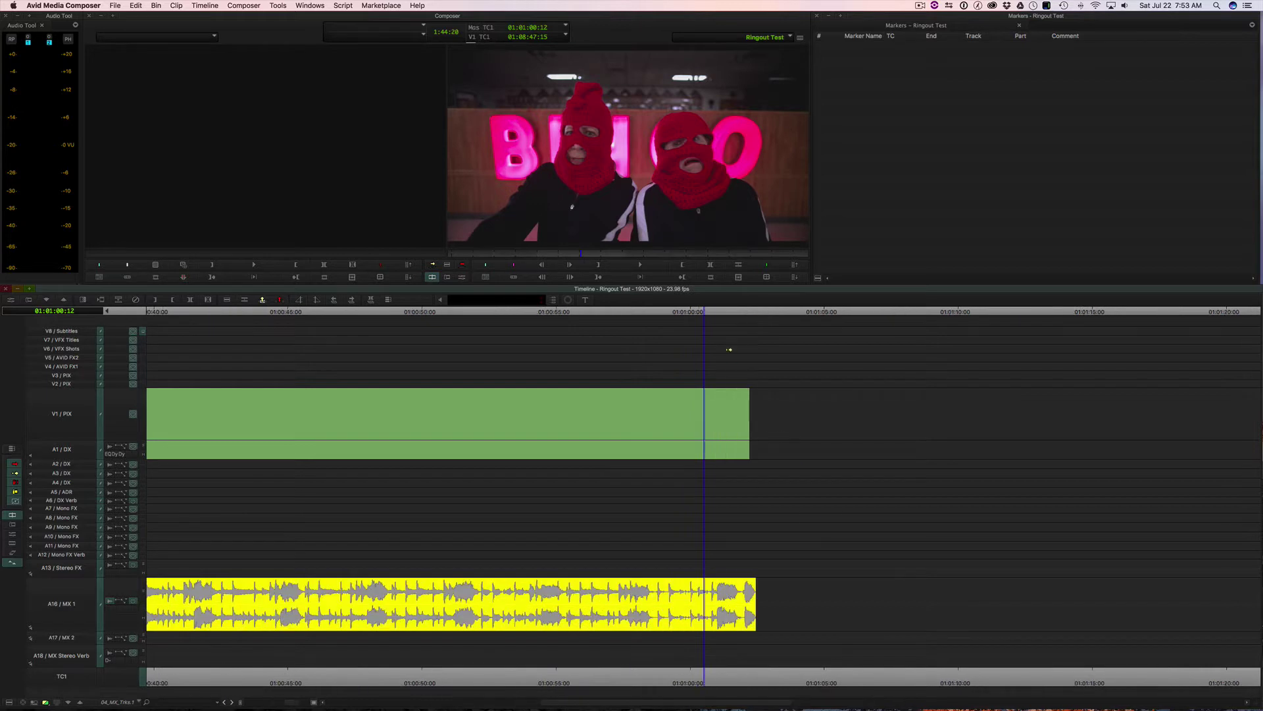
{"action": "left_click", "coordinate": [732, 313]}
{"action": "key", "text": "space"}
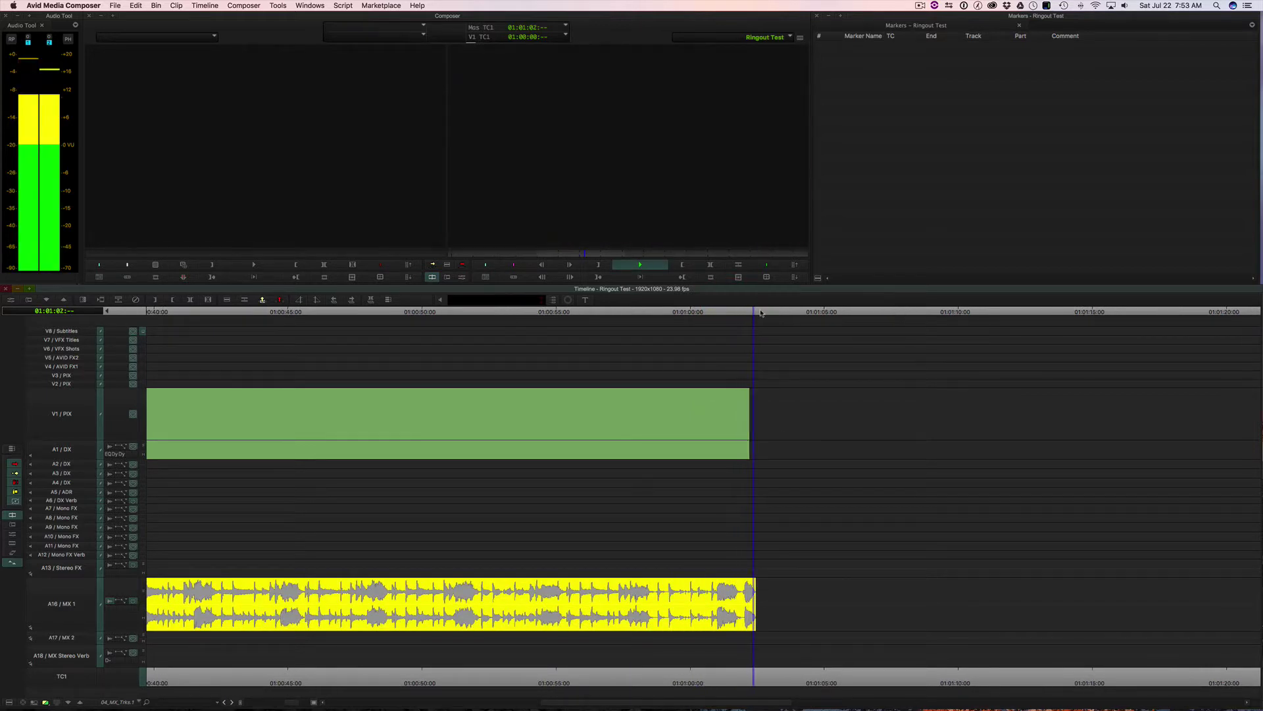
{"action": "key", "text": "space"}
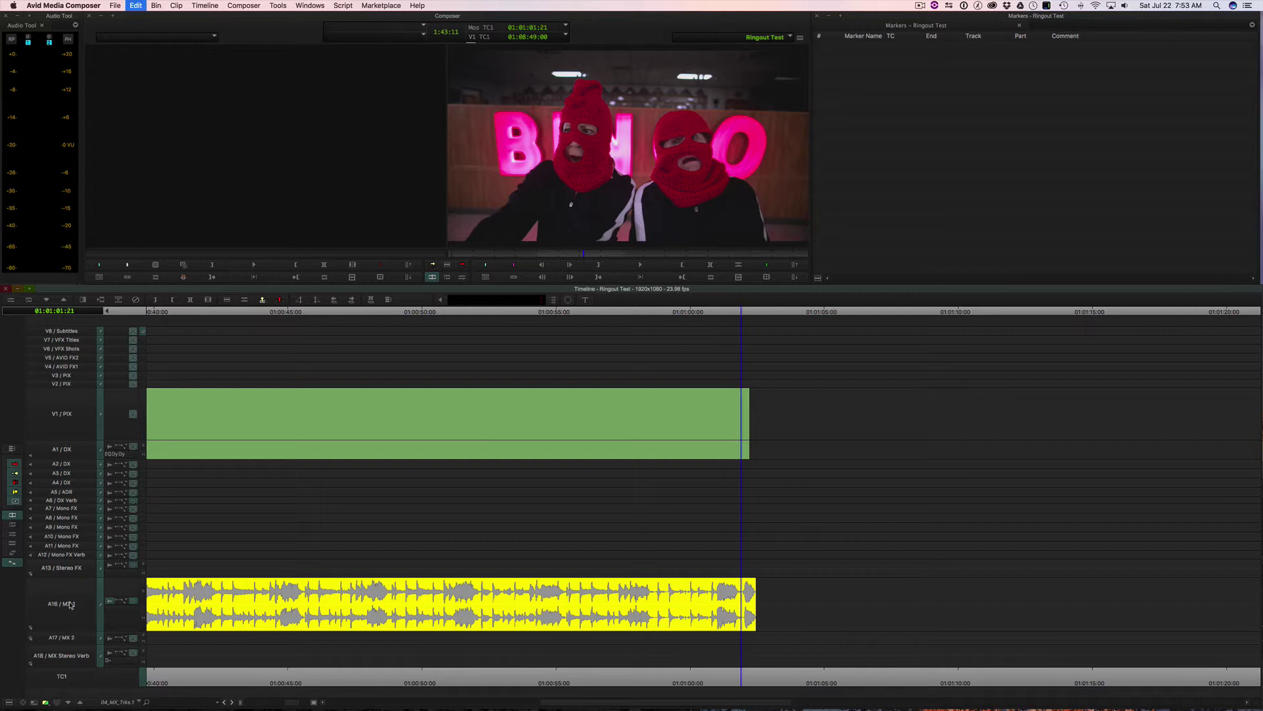
Select track A16 and mark from the cue's end to past the clip end.
{"action": "left_click", "coordinate": [71, 605]}
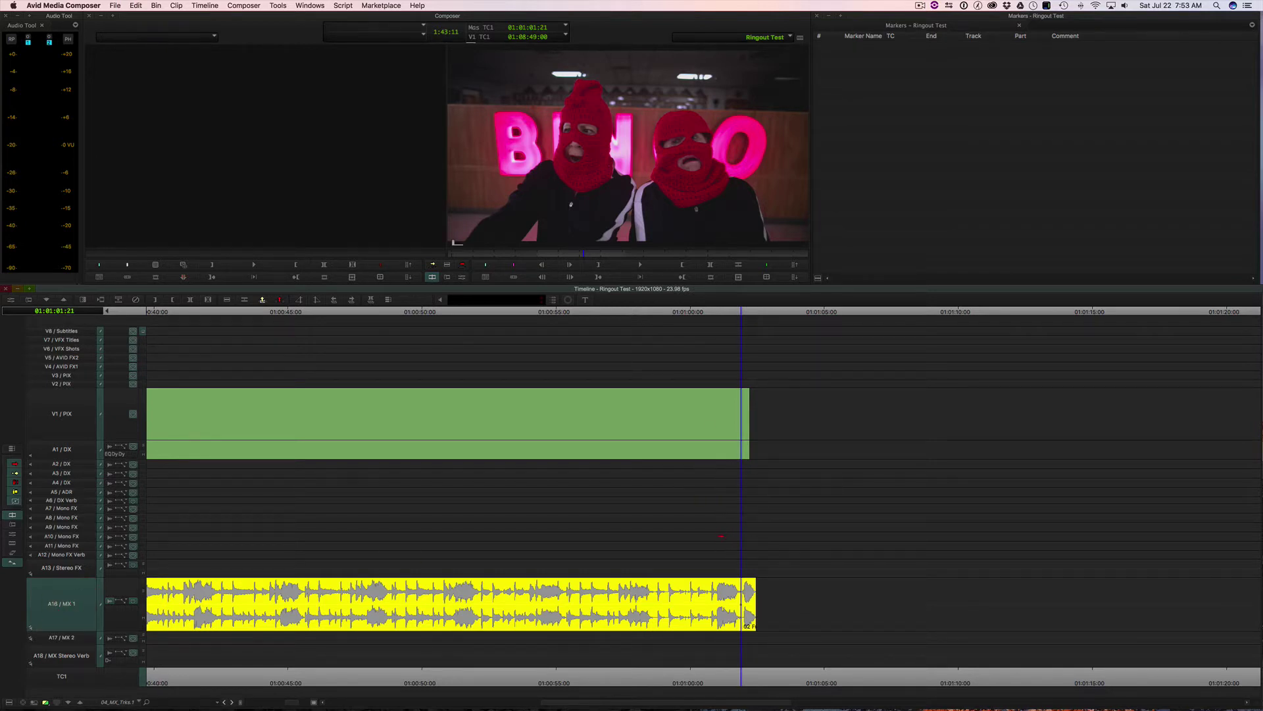
{"action": "key", "text": "o"}
{"action": "left_click_drag", "start_coordinate": [747, 315], "coordinate": [930, 299]}
Mix the marked tail region down to a stereo audio clip on track A17.
{"action": "key", "text": "i"}
{"action": "right_click", "coordinate": [875, 311]}
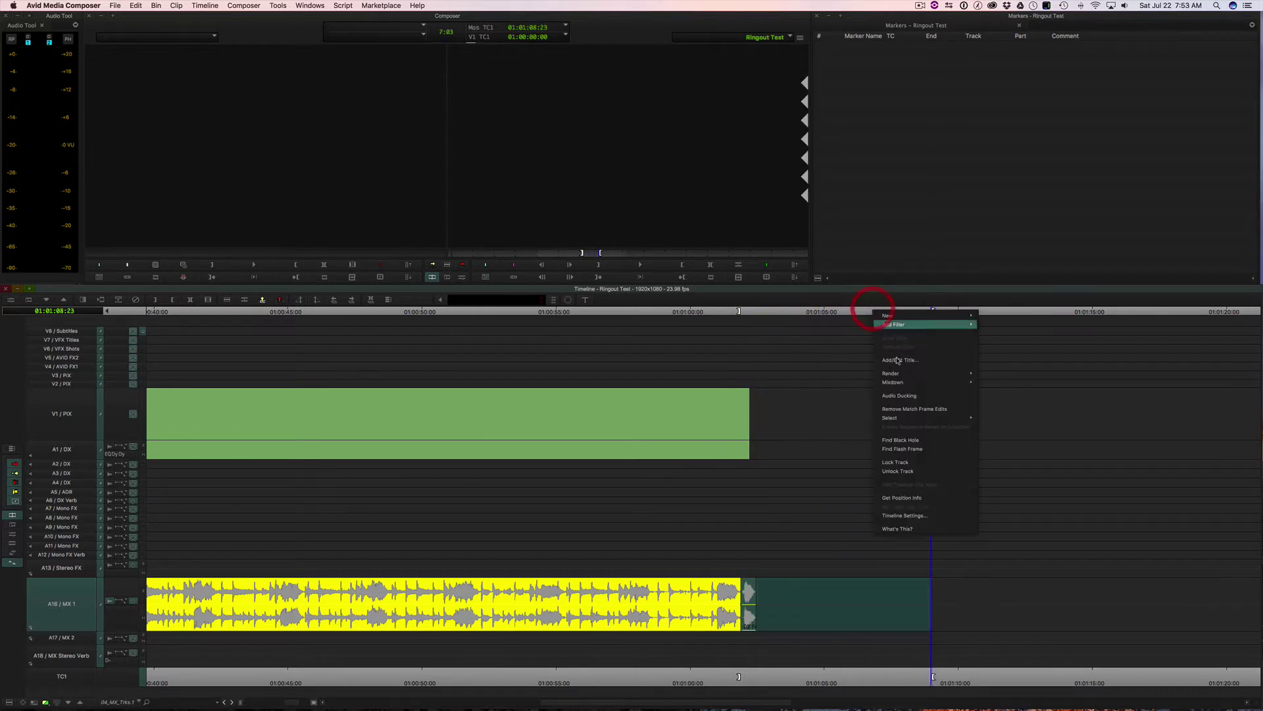
{"action": "mouse_move", "coordinate": [911, 383]}
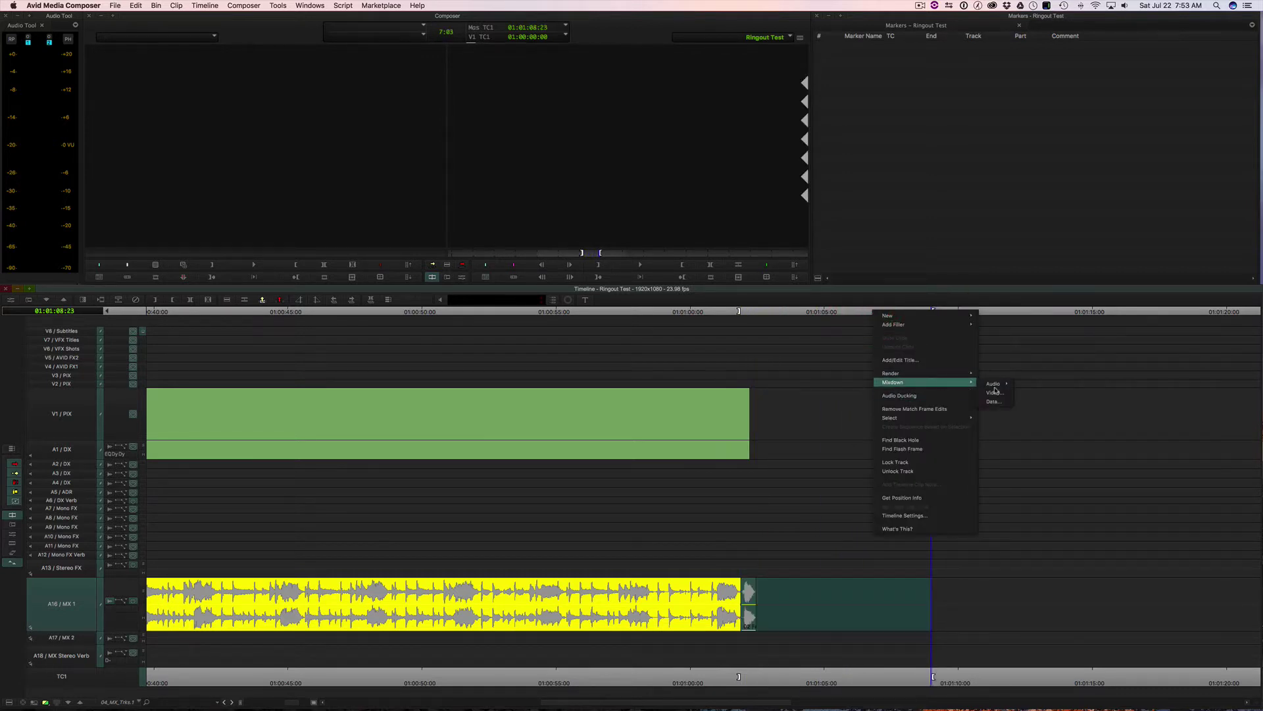
{"action": "left_click", "coordinate": [1061, 386]}
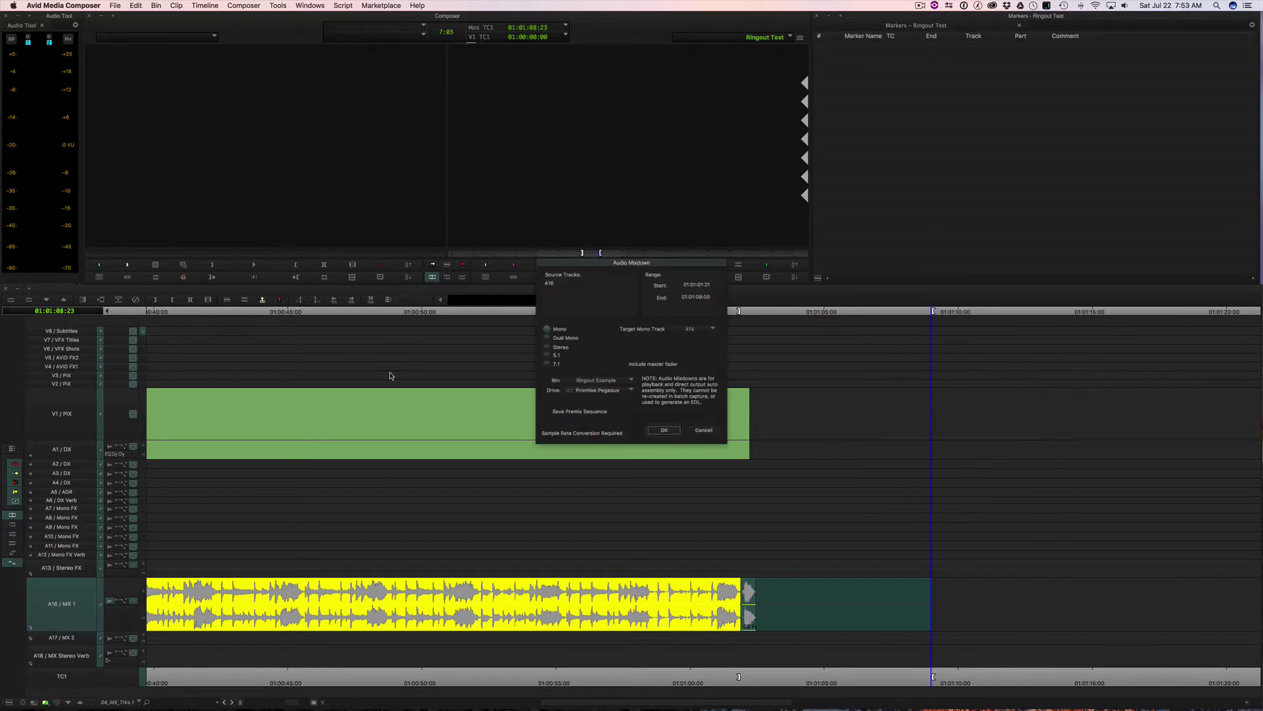
{"action": "left_click", "coordinate": [566, 348]}
{"action": "left_click", "coordinate": [699, 331]}
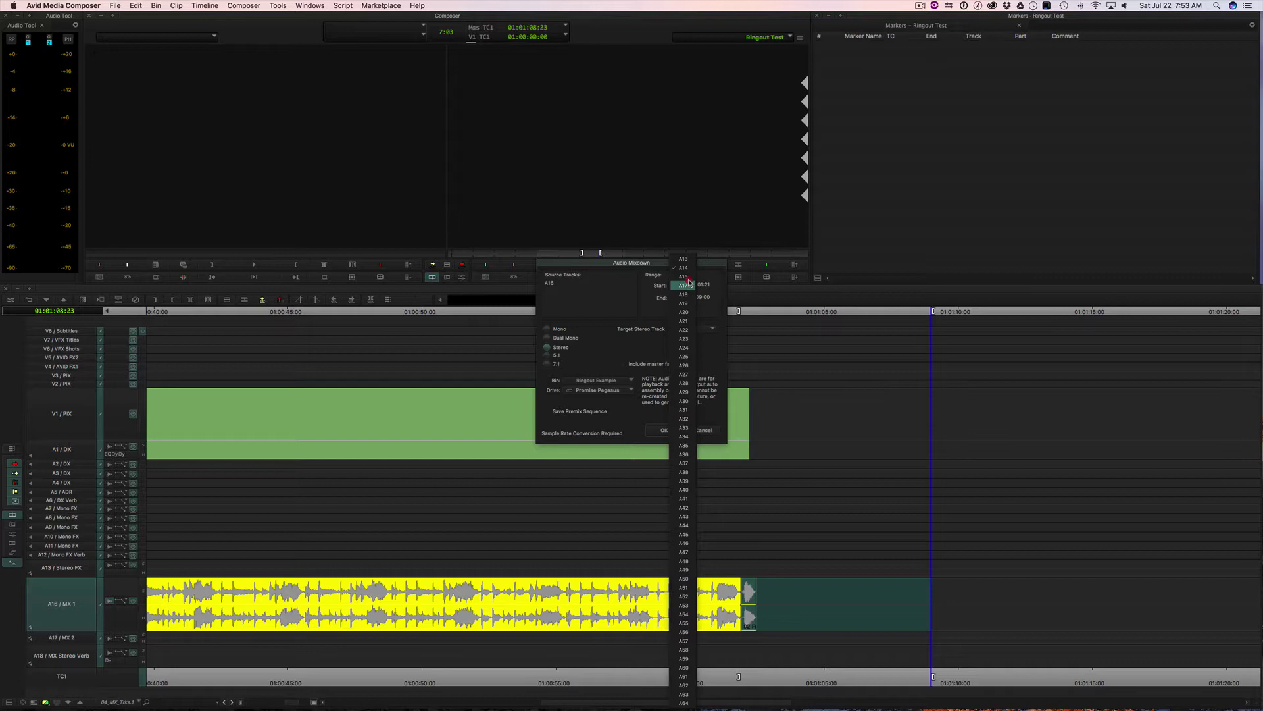
{"action": "left_click", "coordinate": [687, 285]}
{"action": "left_click", "coordinate": [663, 431]}
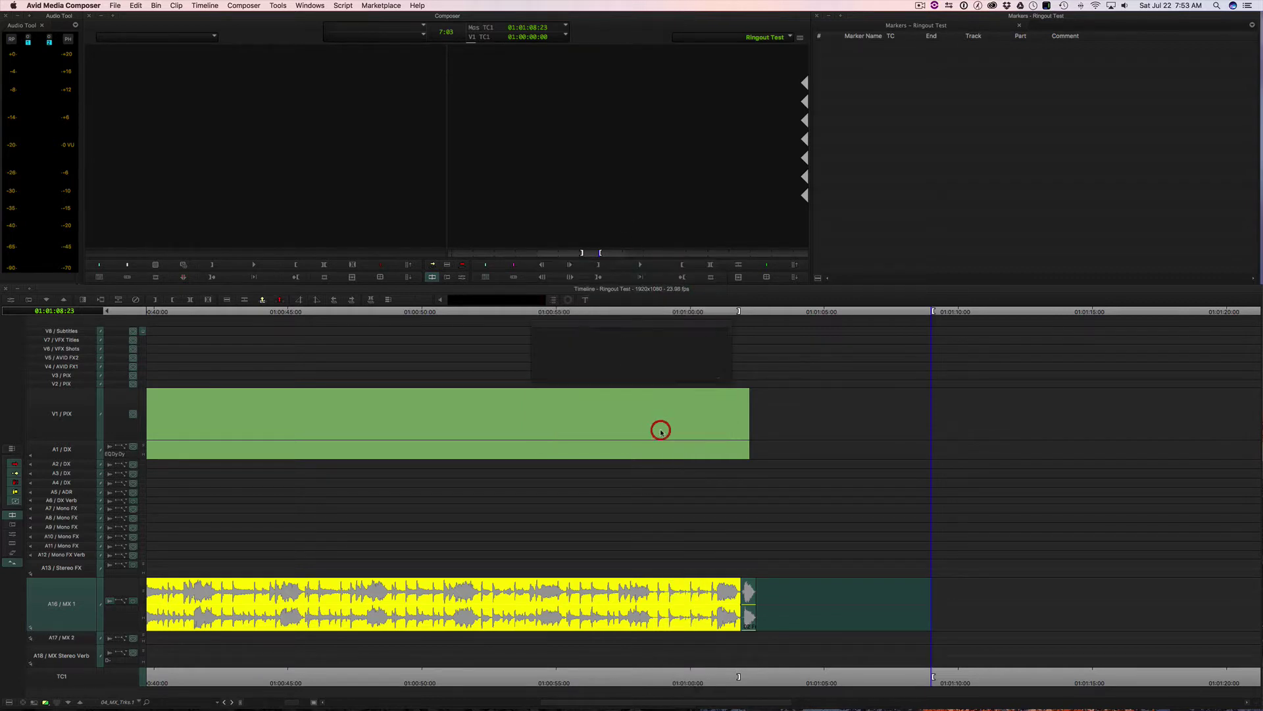
{"action": "left_click", "coordinate": [745, 315]}
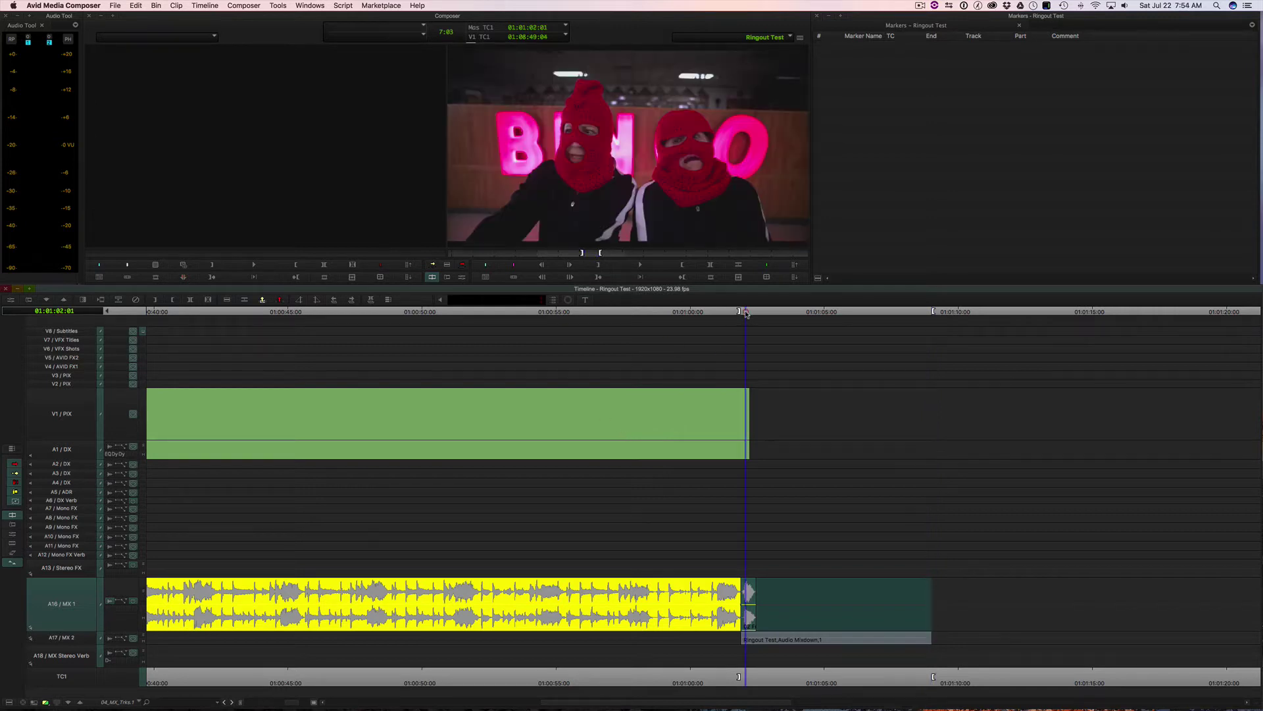
Select the A17 mixdown clip and choose the D-Verb AudioSuite plug-in.
{"action": "left_click", "coordinate": [784, 675]}
{"action": "left_click", "coordinate": [788, 637]}
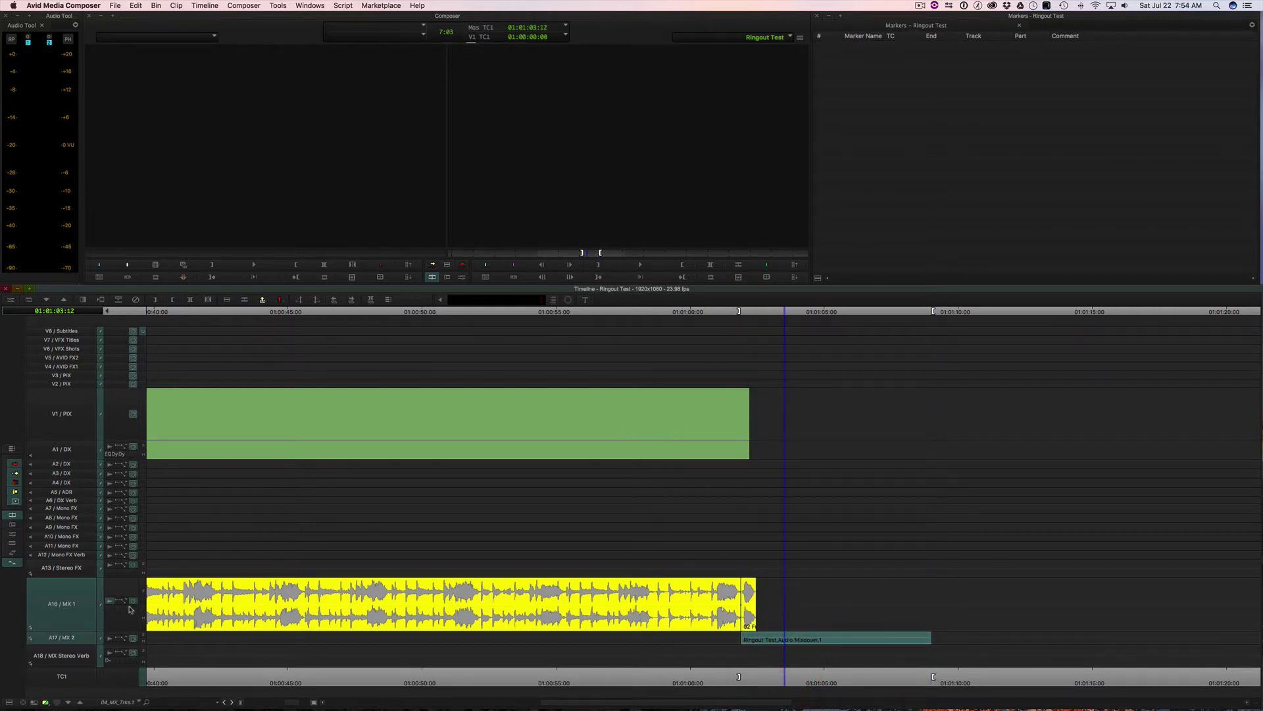
{"action": "left_click", "coordinate": [71, 606]}
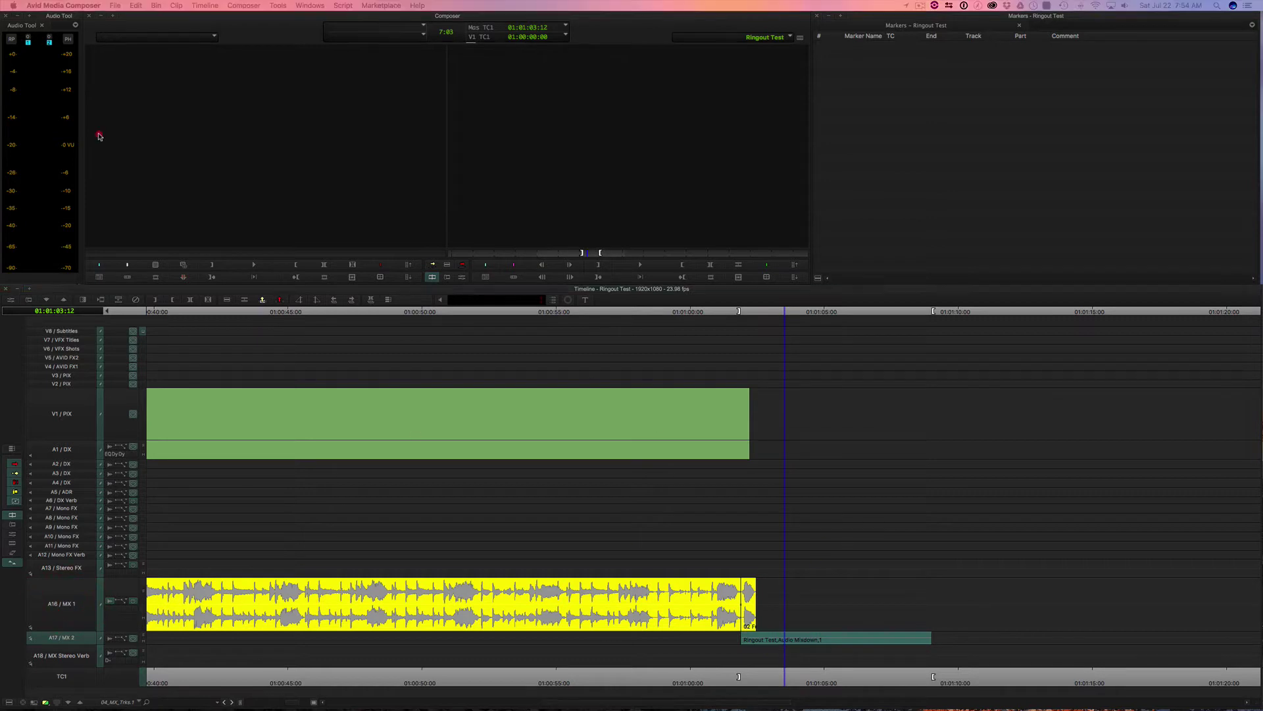
{"action": "key", "text": "super+shift+a"}
{"action": "left_click", "coordinate": [310, 127]}
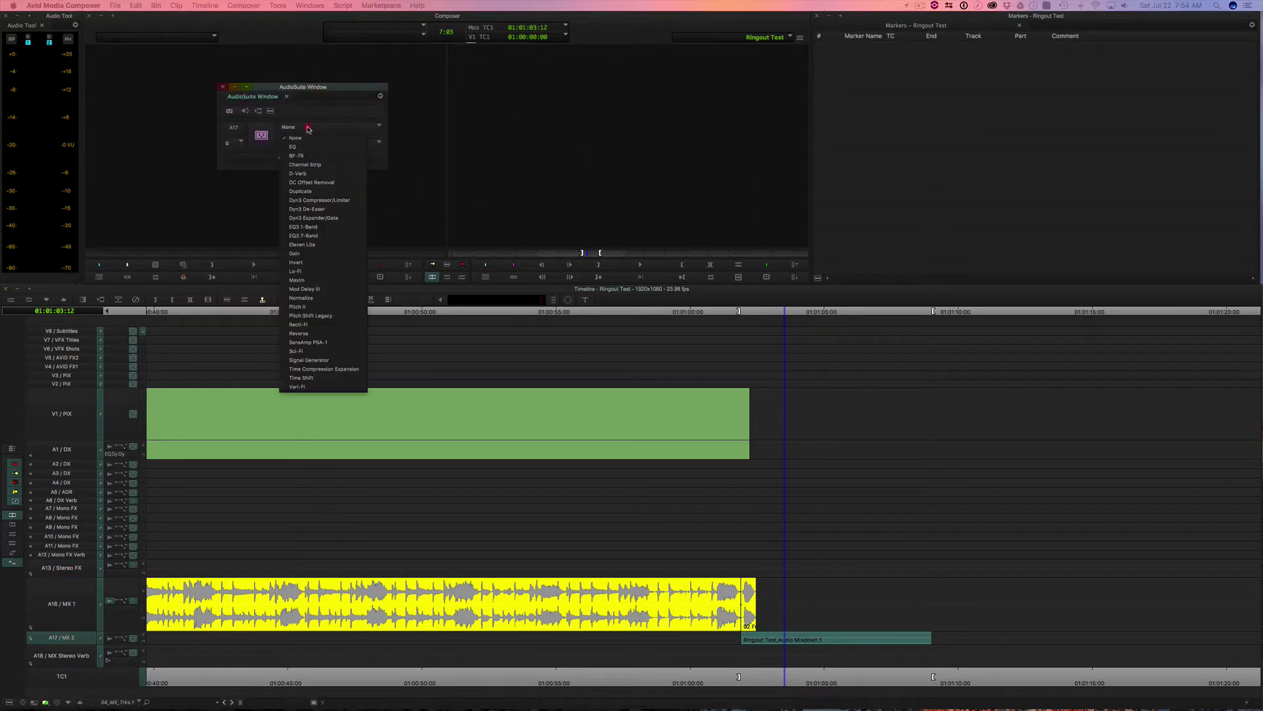
{"action": "left_click", "coordinate": [307, 172]}
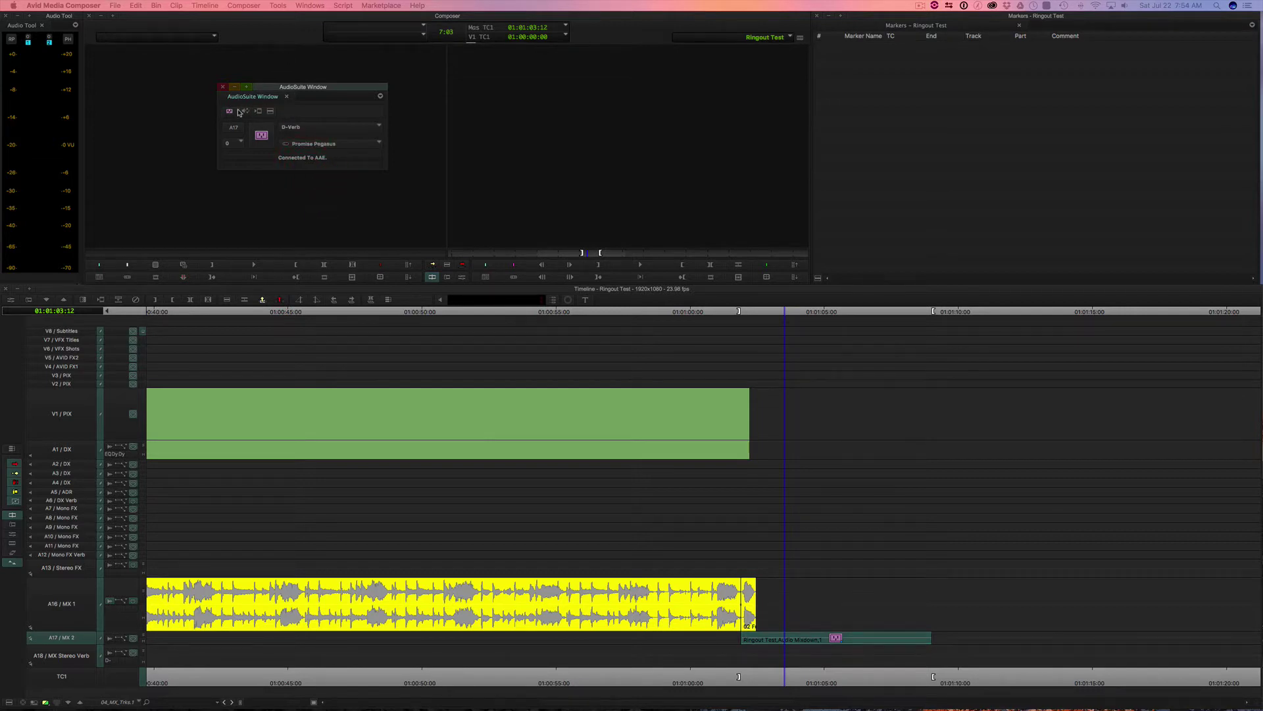
Load D-Verb's Large Church preset and preview it on the mixdown clip.
{"action": "left_click", "coordinate": [261, 135]}
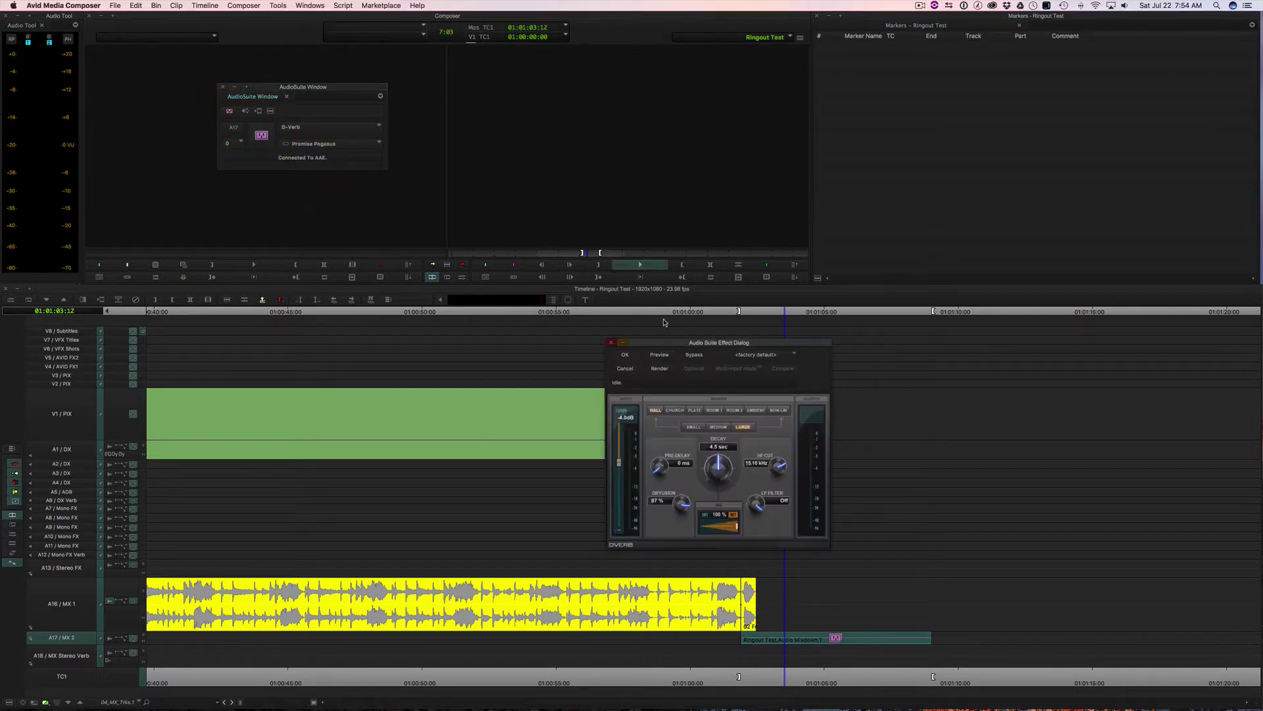
{"action": "left_click_drag", "start_coordinate": [747, 335], "coordinate": [607, 70]}
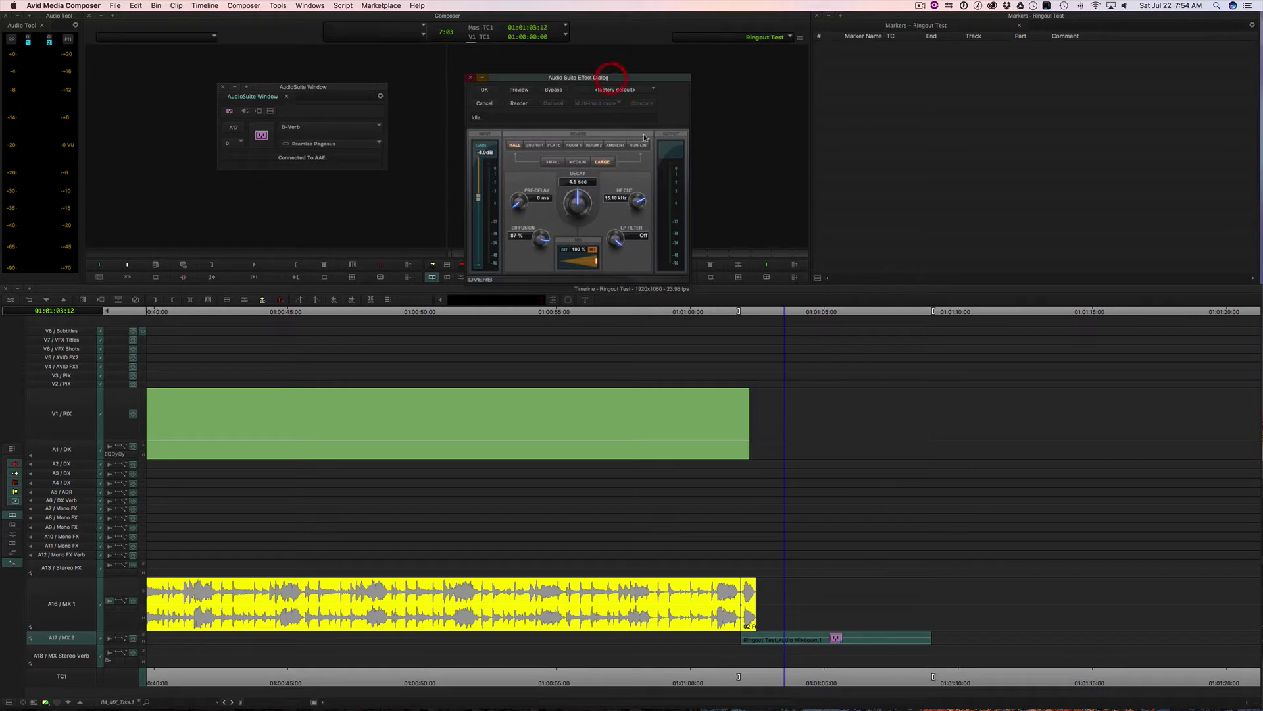
{"action": "left_click", "coordinate": [650, 90]}
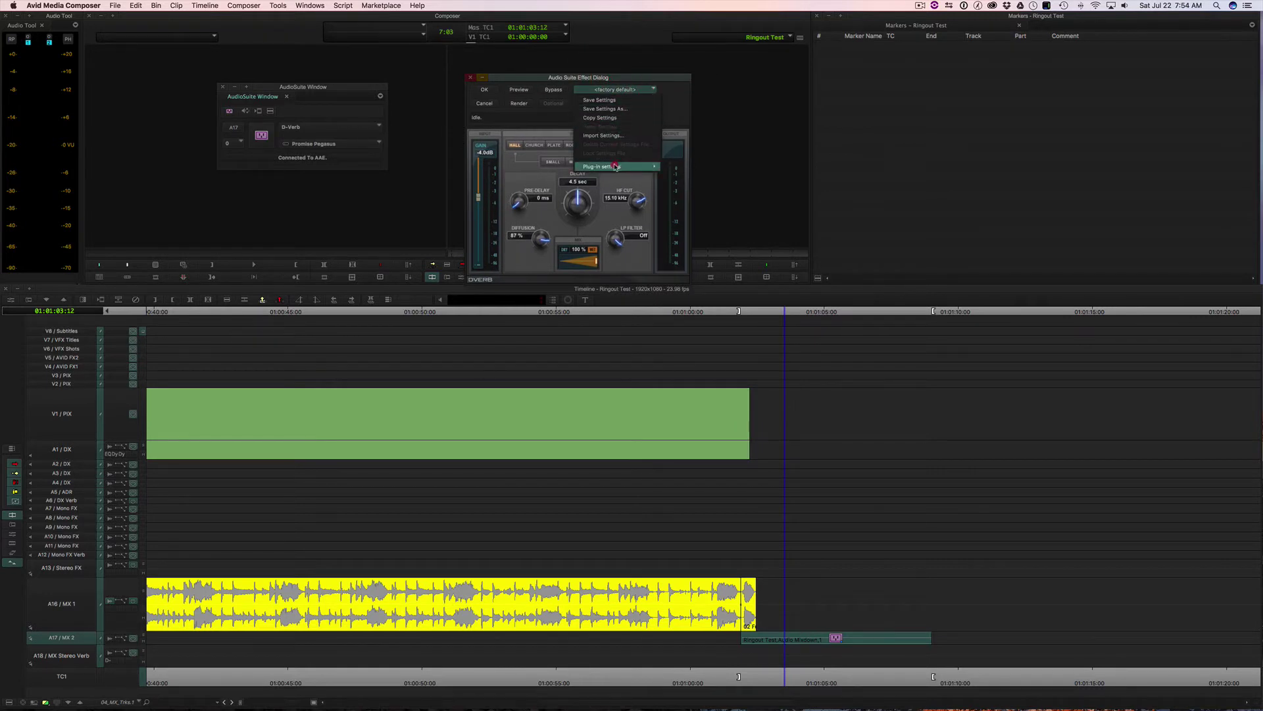
{"action": "mouse_move", "coordinate": [616, 166]}
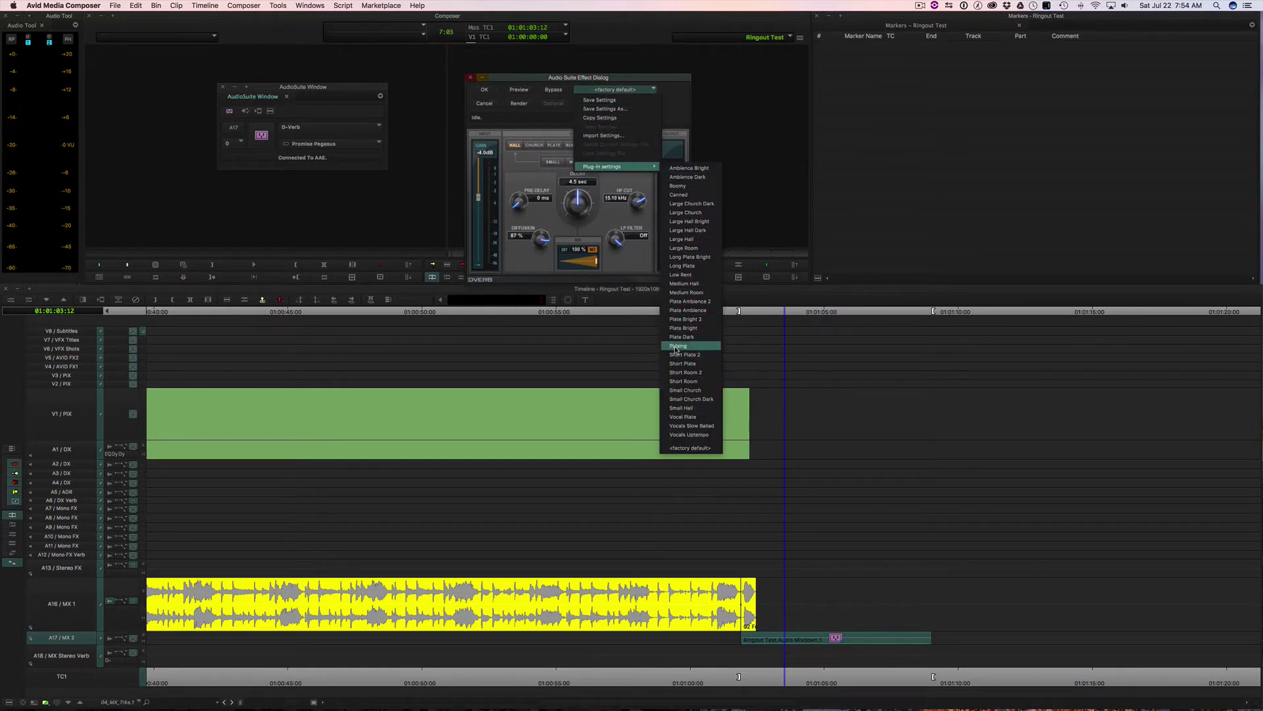
{"action": "left_click", "coordinate": [686, 212]}
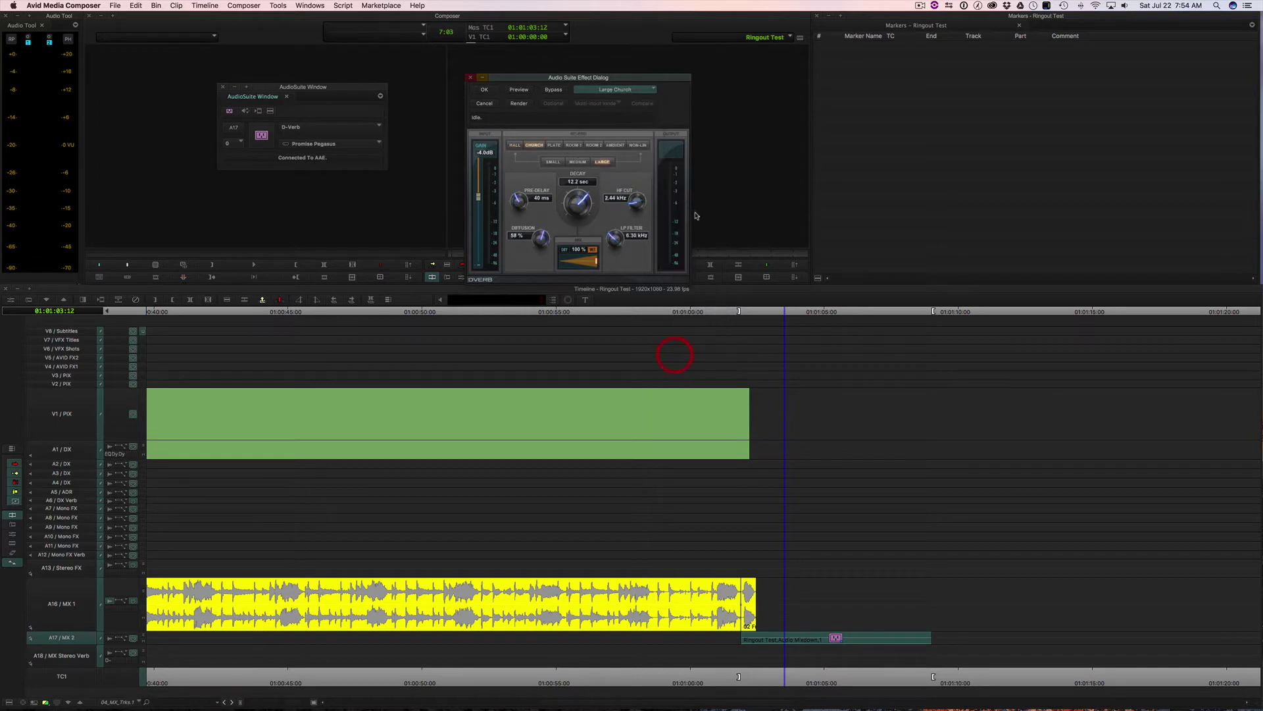
{"action": "left_click", "coordinate": [520, 90]}
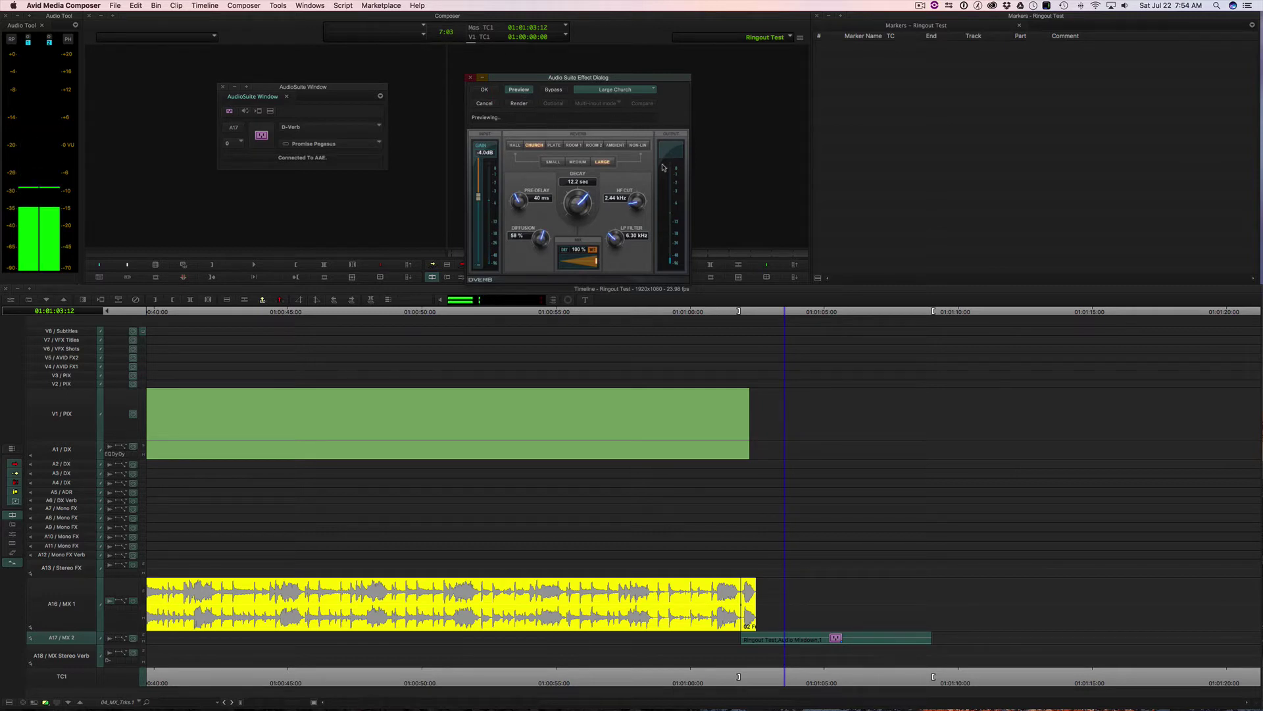
{"action": "left_click", "coordinate": [526, 92]}
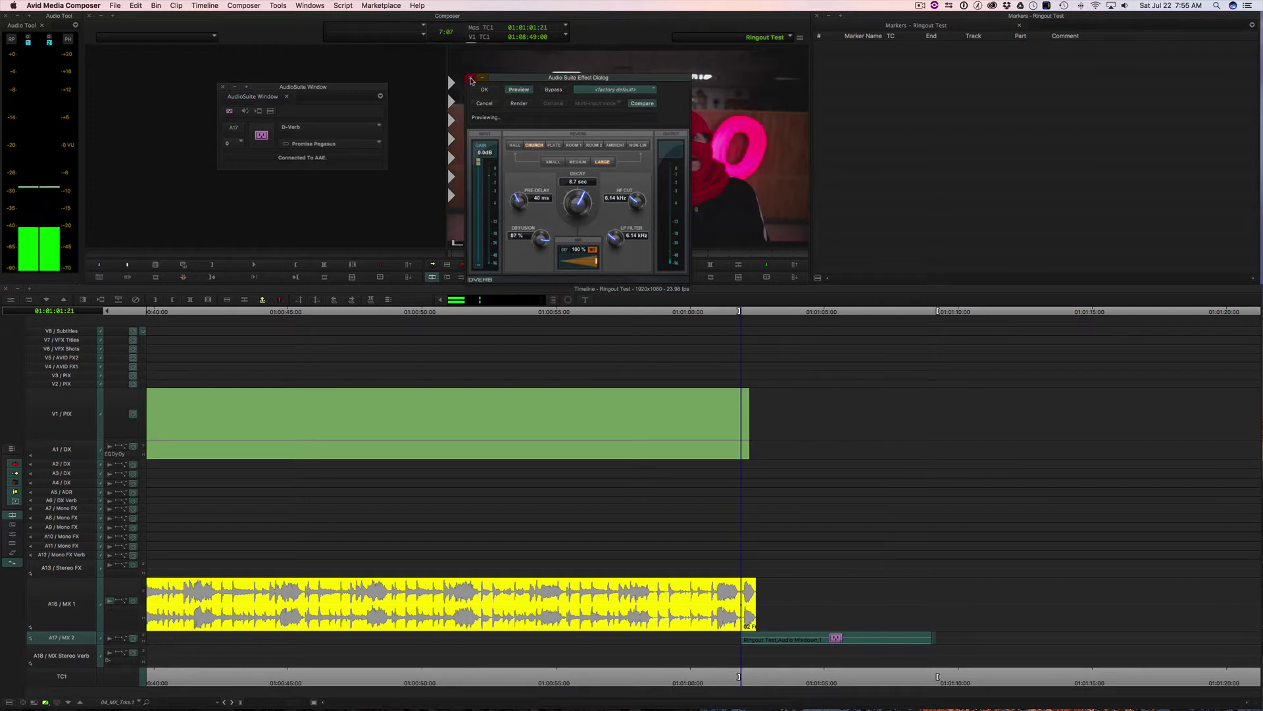
Render D-Verb onto the A17 mixdown clip, close AudioSuite, and play back from about 01:01:00.
{"action": "left_click", "coordinate": [470, 78]}
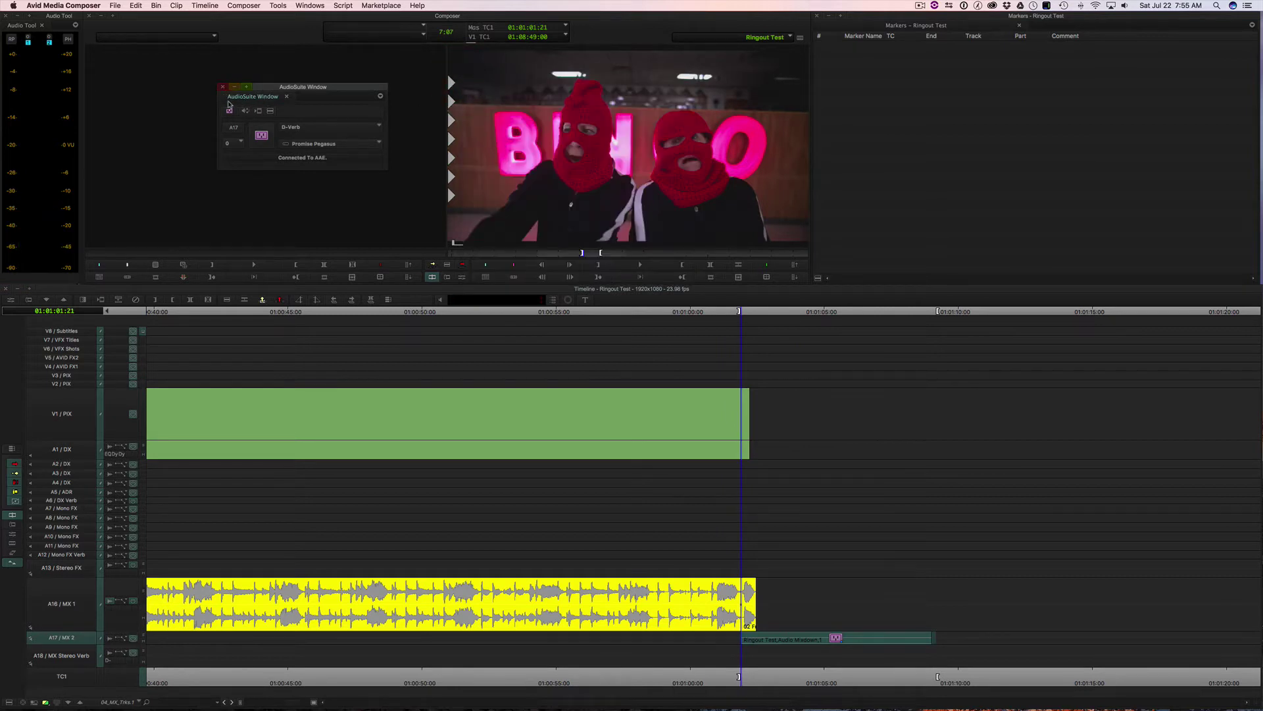
{"action": "left_click", "coordinate": [258, 110]}
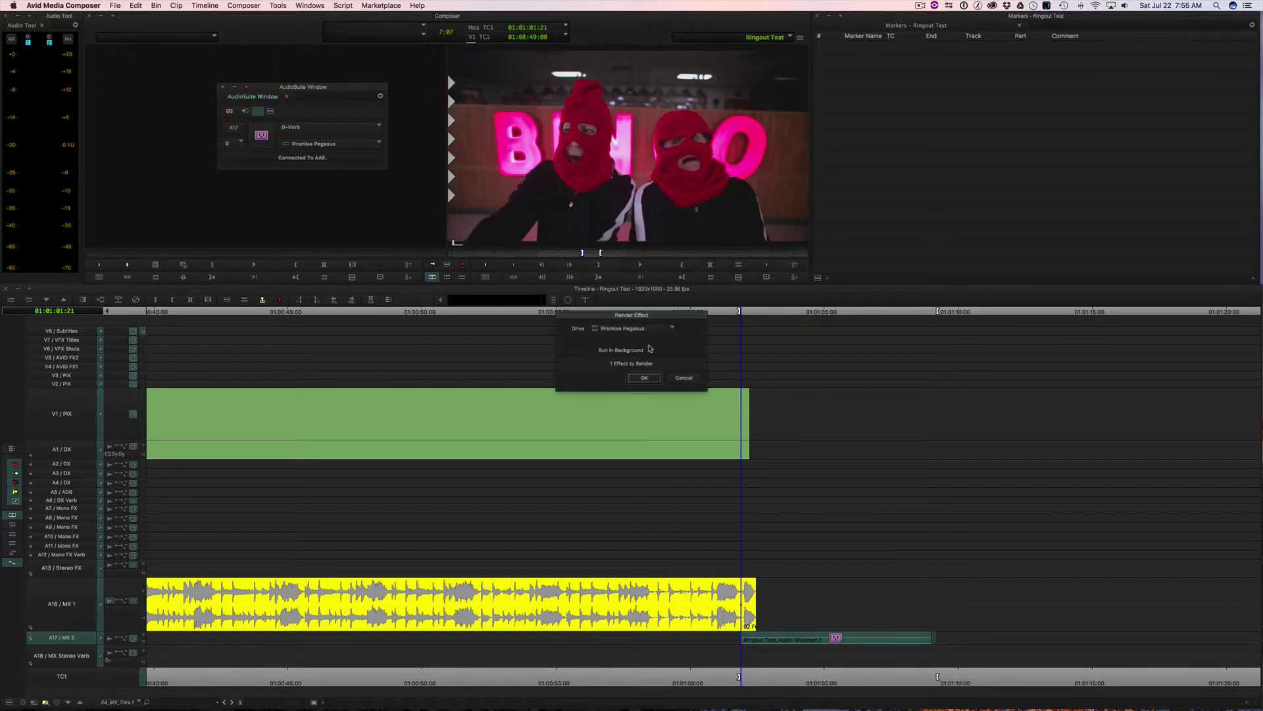
{"action": "left_click", "coordinate": [645, 379]}
{"action": "left_click", "coordinate": [644, 379]}
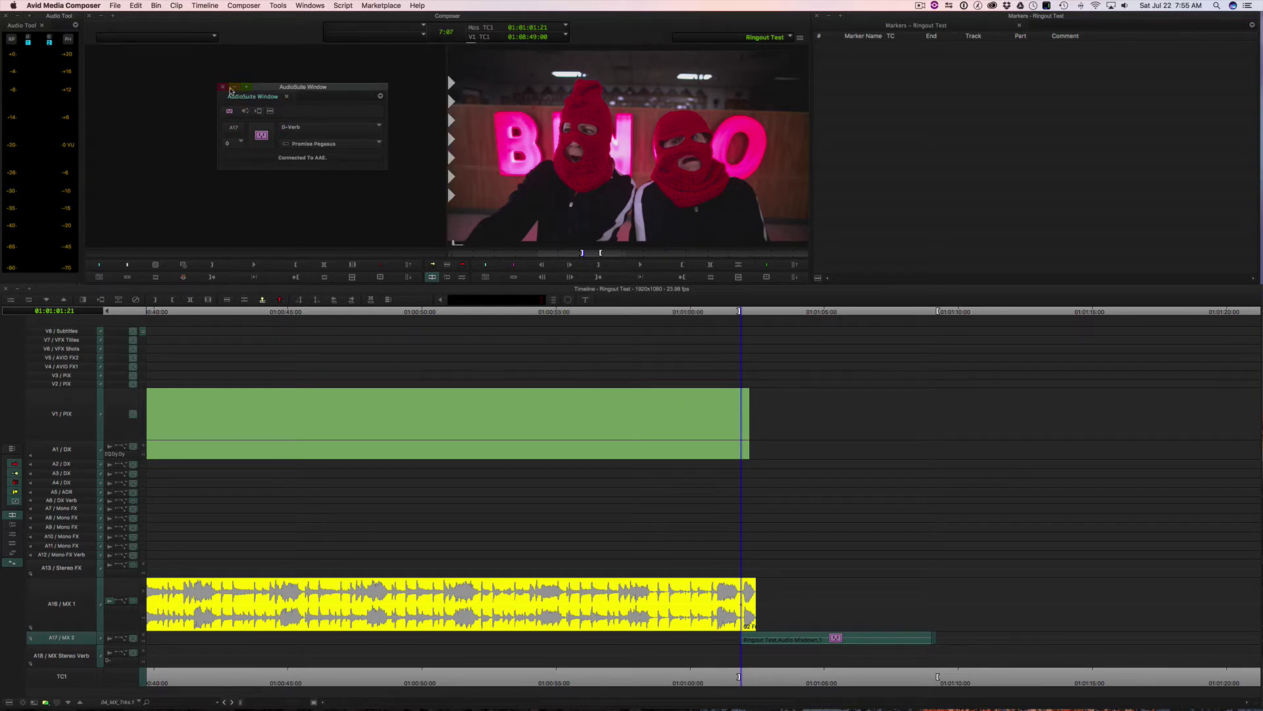
{"action": "left_click", "coordinate": [224, 87]}
{"action": "left_click", "coordinate": [696, 312]}
{"action": "key", "text": "space"}
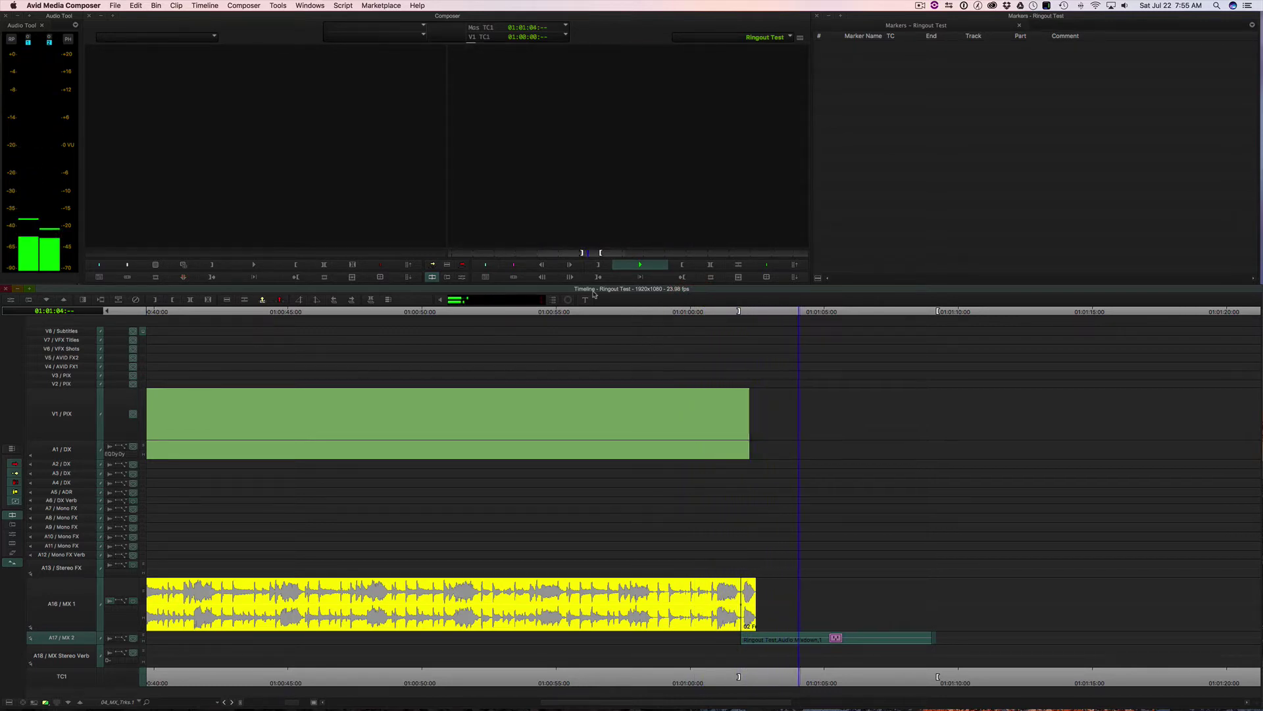
{"action": "left_click", "coordinate": [854, 676]}
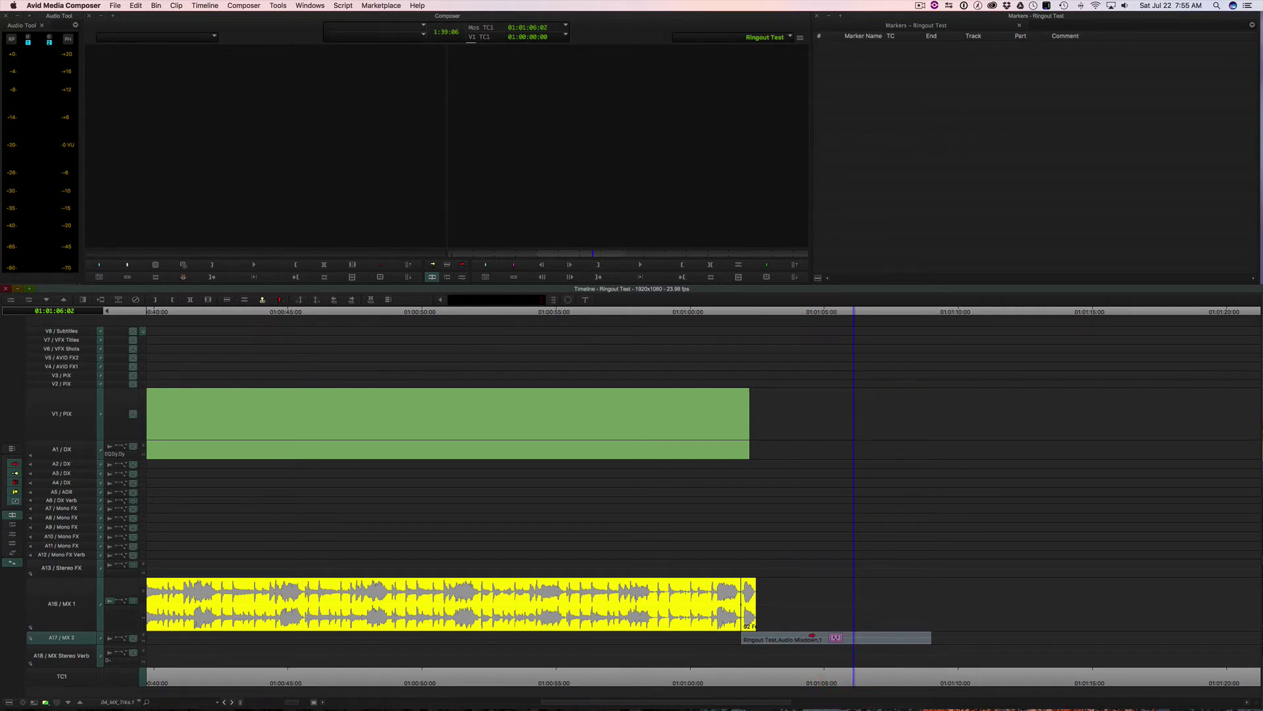
Undo the rendered reverb mixdown clip on A17.
{"action": "key", "text": "super+z"}
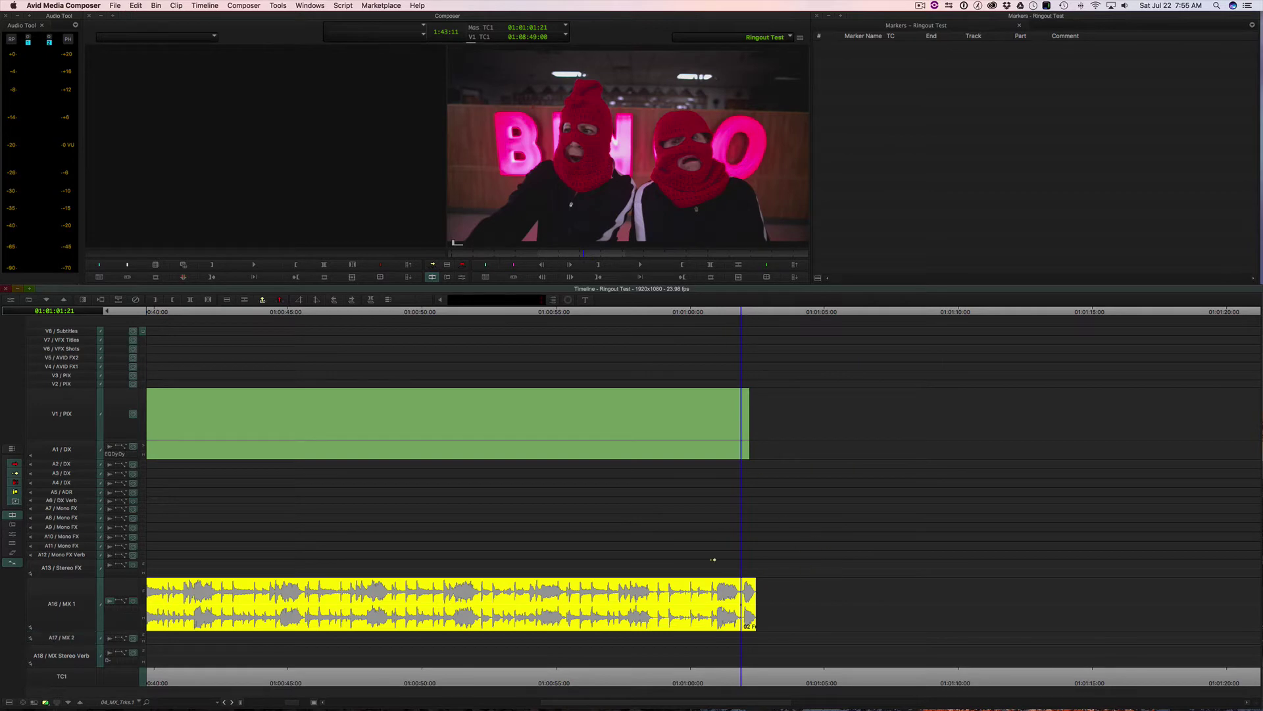
{"action": "left_click", "coordinate": [756, 601]}
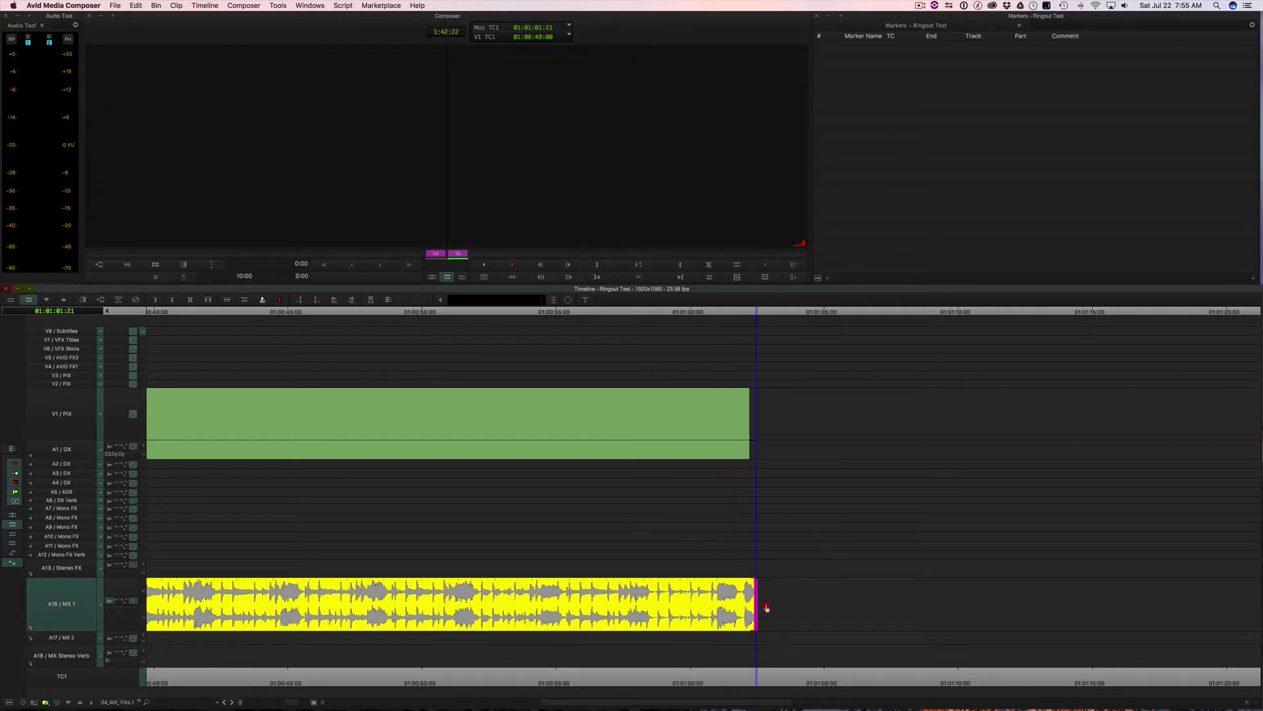
{"action": "left_click", "coordinate": [751, 674]}
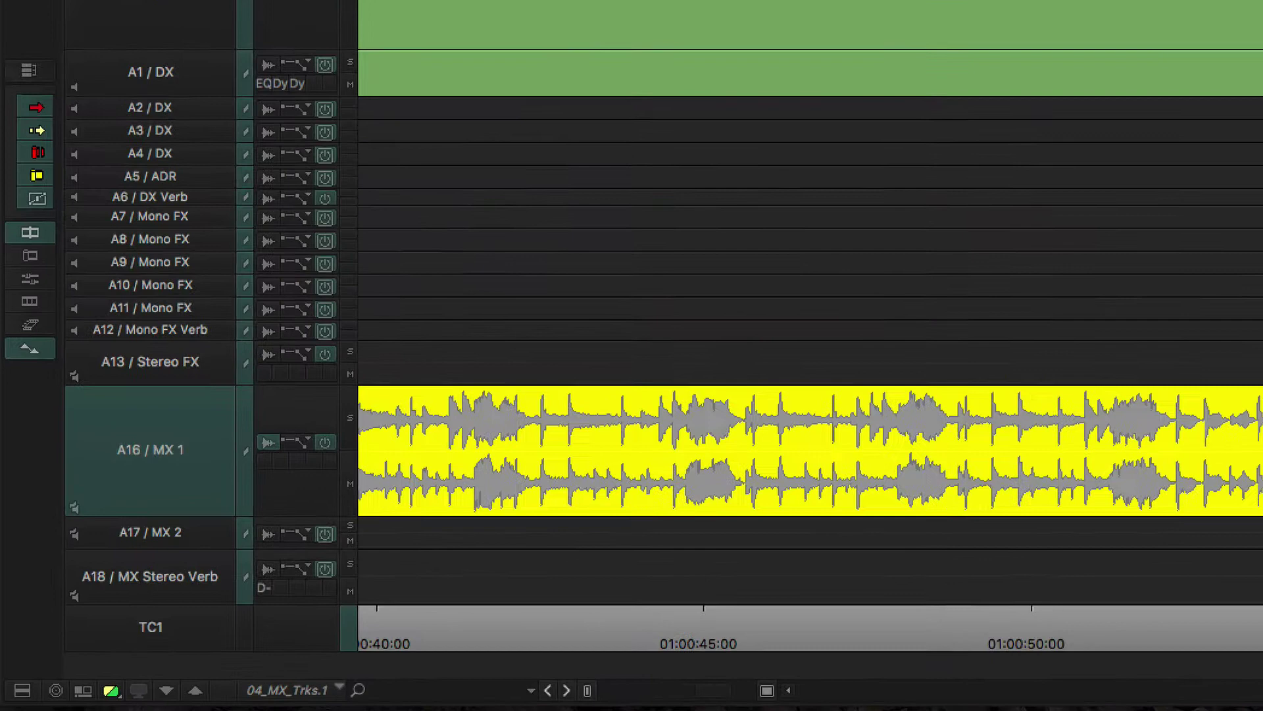
Select the A18 / MX Stereo Verb track and drag it taller.
{"action": "left_click", "coordinate": [70, 655]}
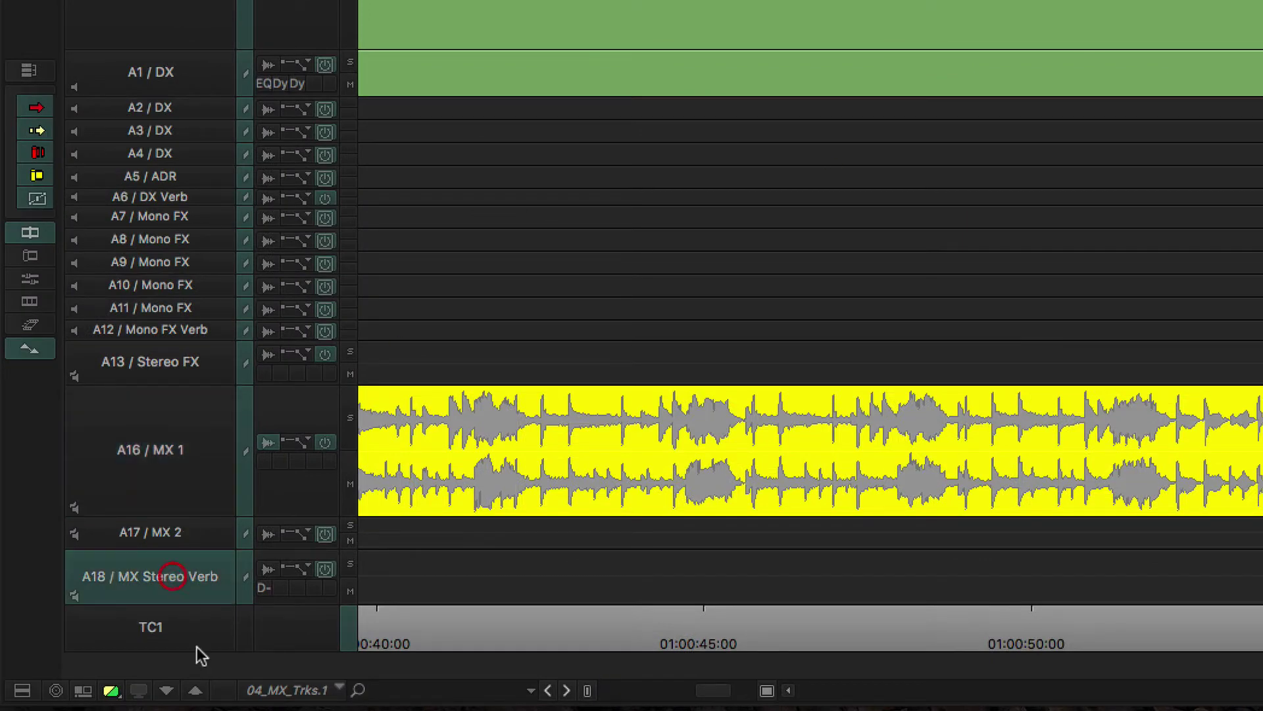
{"action": "left_click", "coordinate": [170, 606]}
{"action": "left_click_drag", "start_coordinate": [169, 609], "coordinate": [169, 654]}
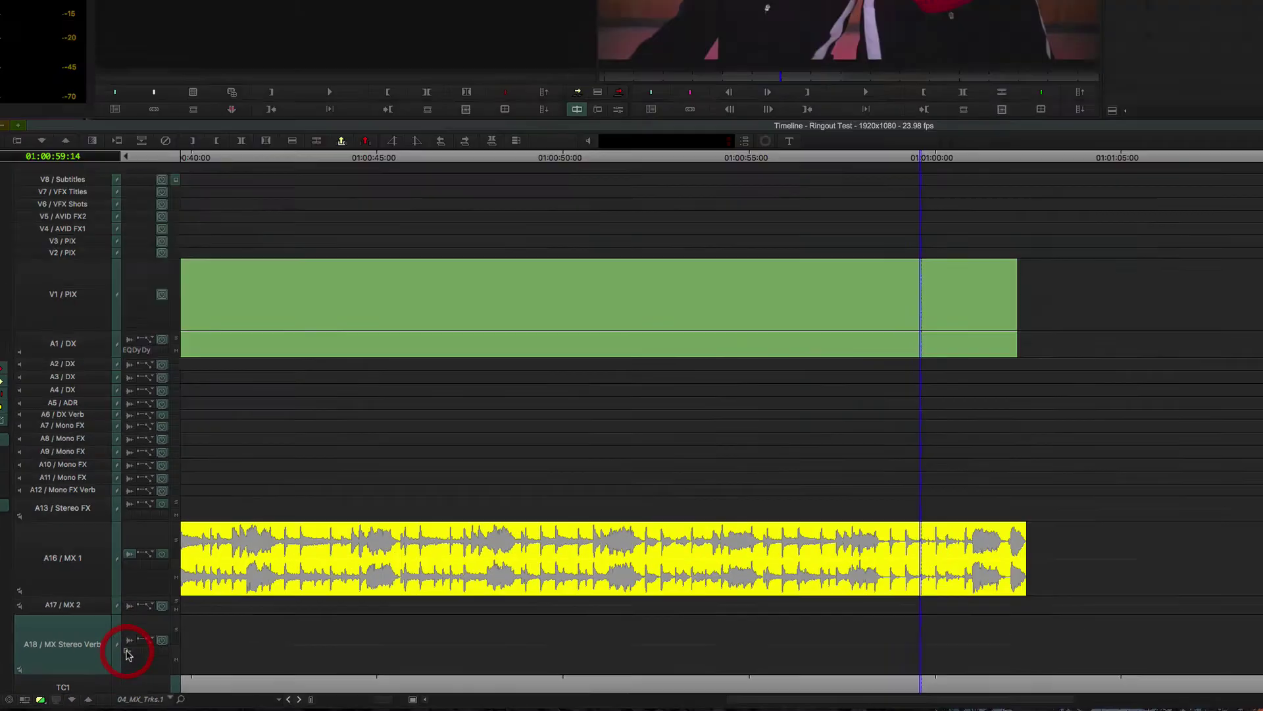
Inspect the D-Verb insert on A18, then park the position at 01:01:01:20.
{"action": "left_click", "coordinate": [264, 606]}
{"action": "left_click_drag", "start_coordinate": [790, 336], "coordinate": [548, 187]}
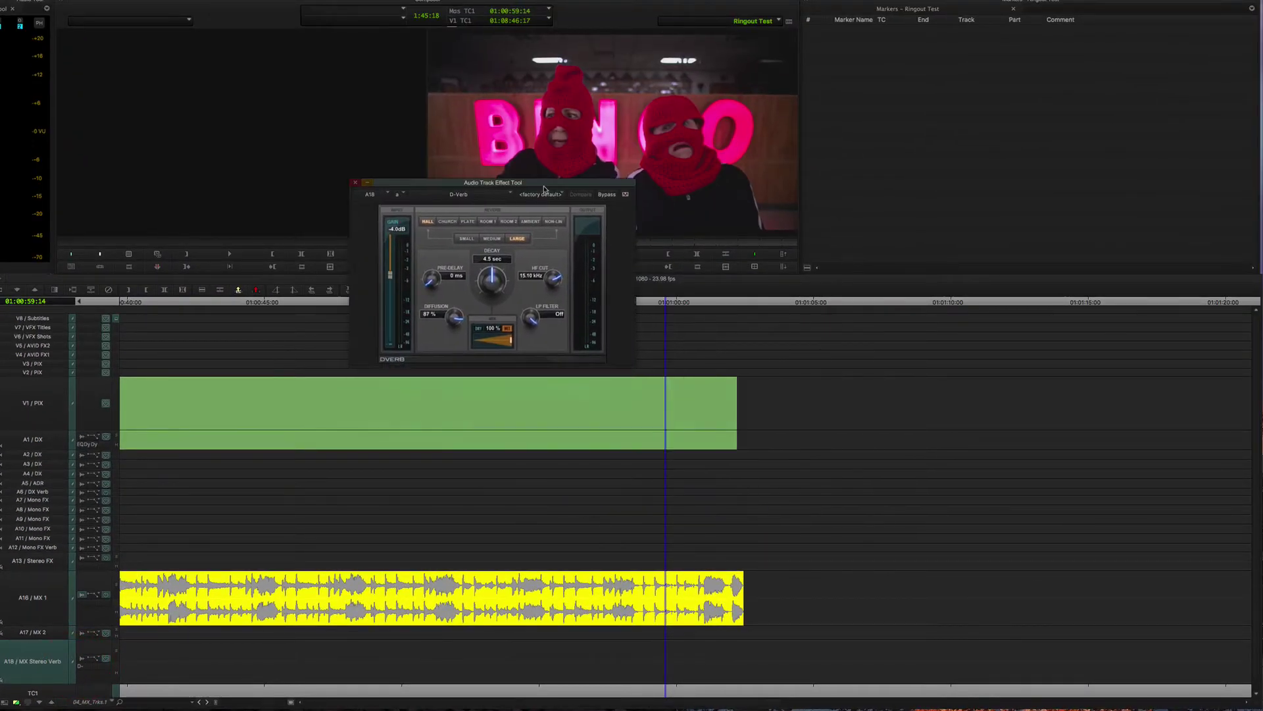
{"action": "left_click", "coordinate": [356, 187]}
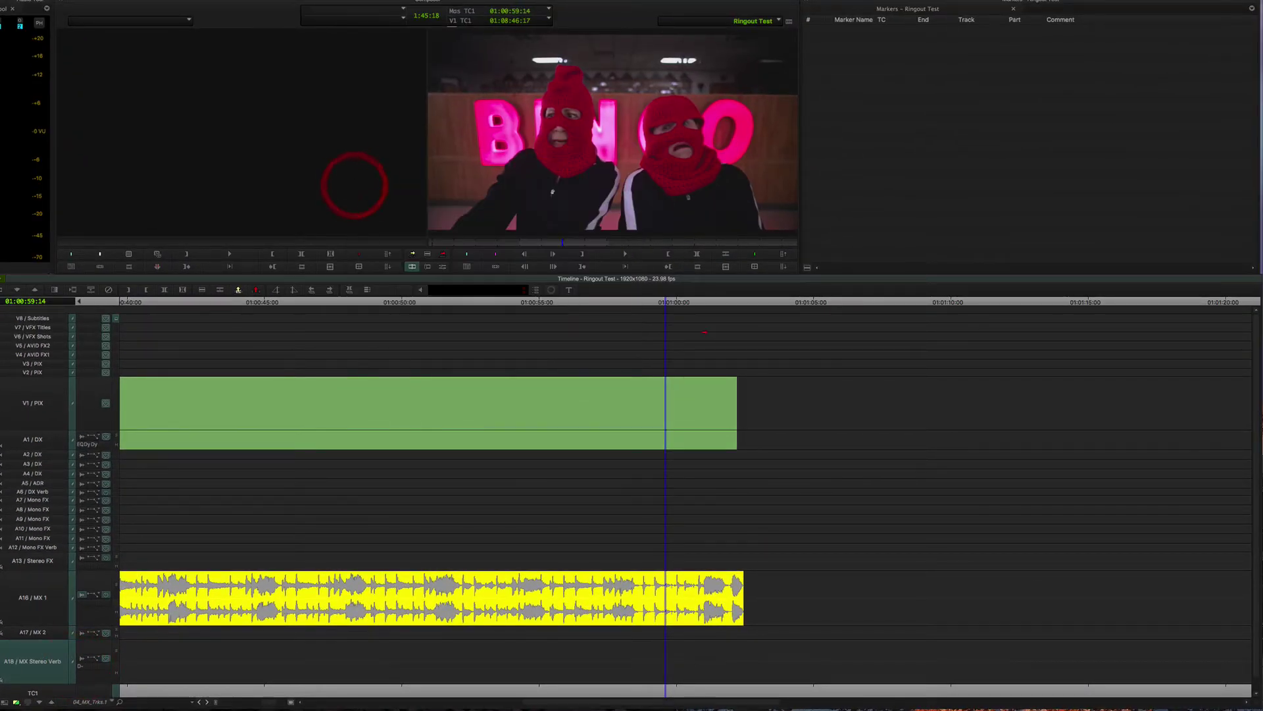
{"action": "left_click", "coordinate": [713, 299]}
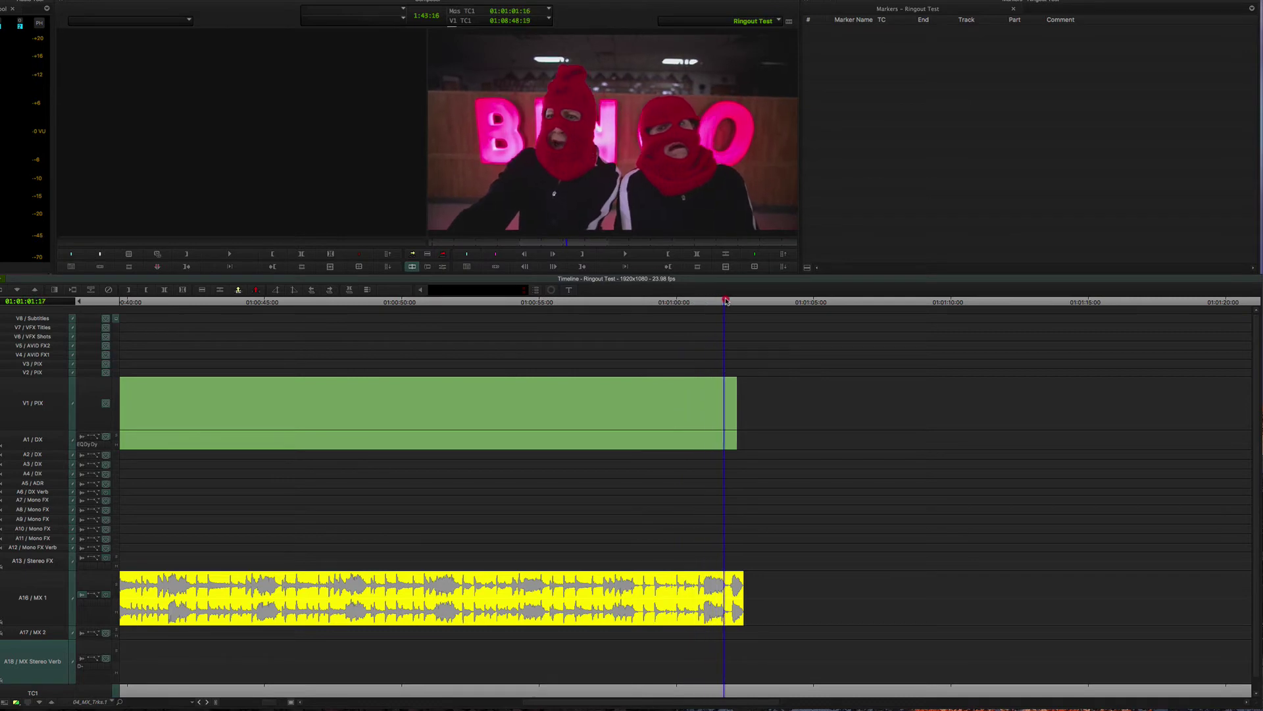
{"action": "left_click", "coordinate": [726, 299]}
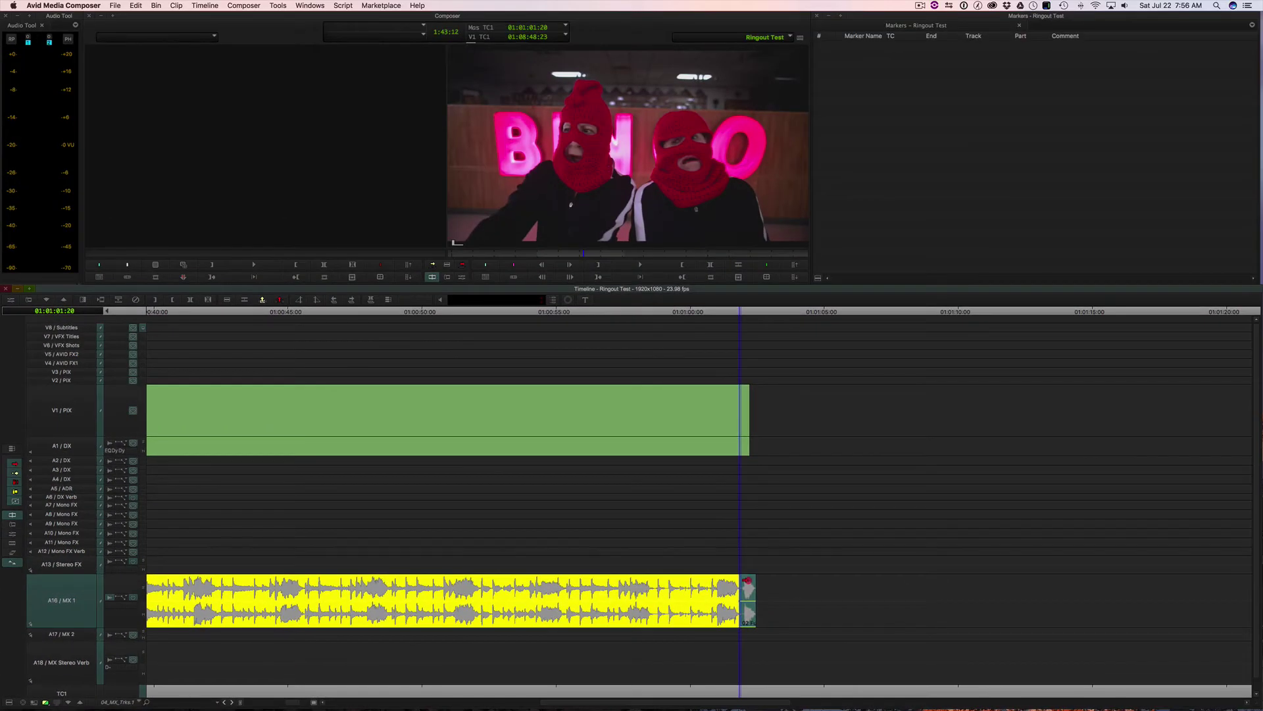
Drag the short end clip from A16 onto A18 and play back the music ending.
{"action": "left_click_drag", "start_coordinate": [747, 603], "coordinate": [744, 661]}
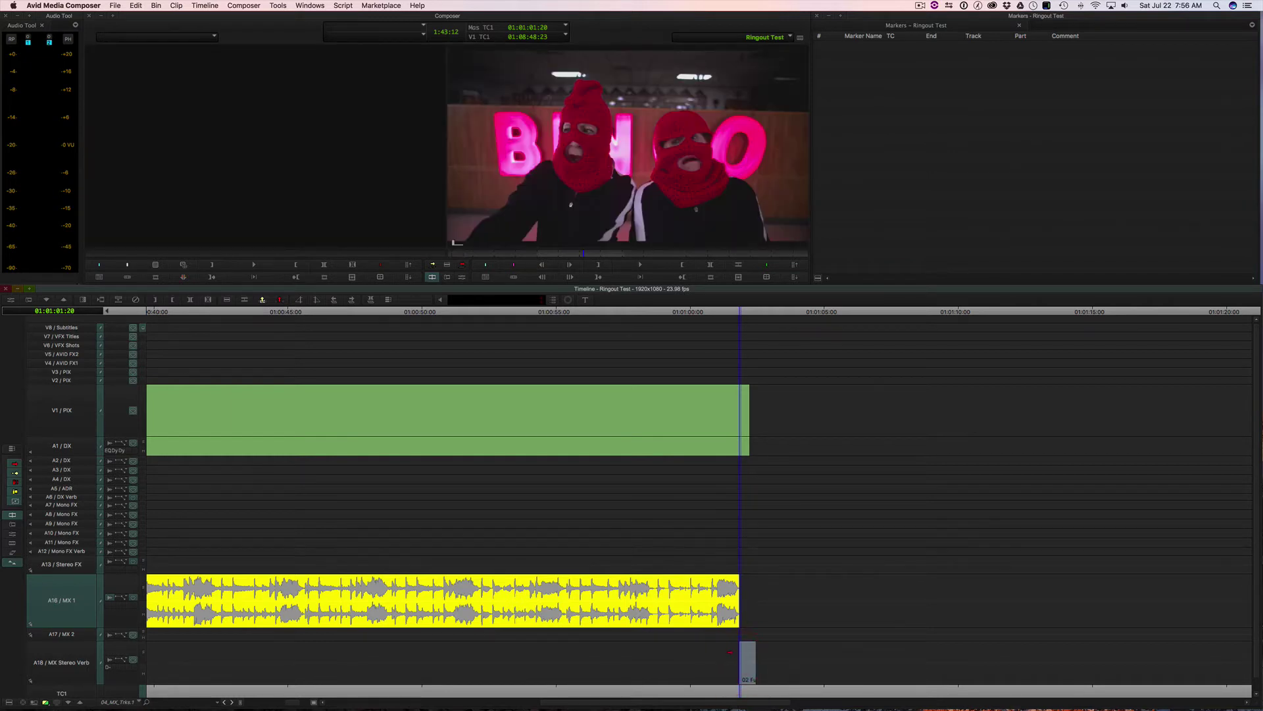
{"action": "key", "text": "super+z"}
{"action": "left_click", "coordinate": [747, 595]}
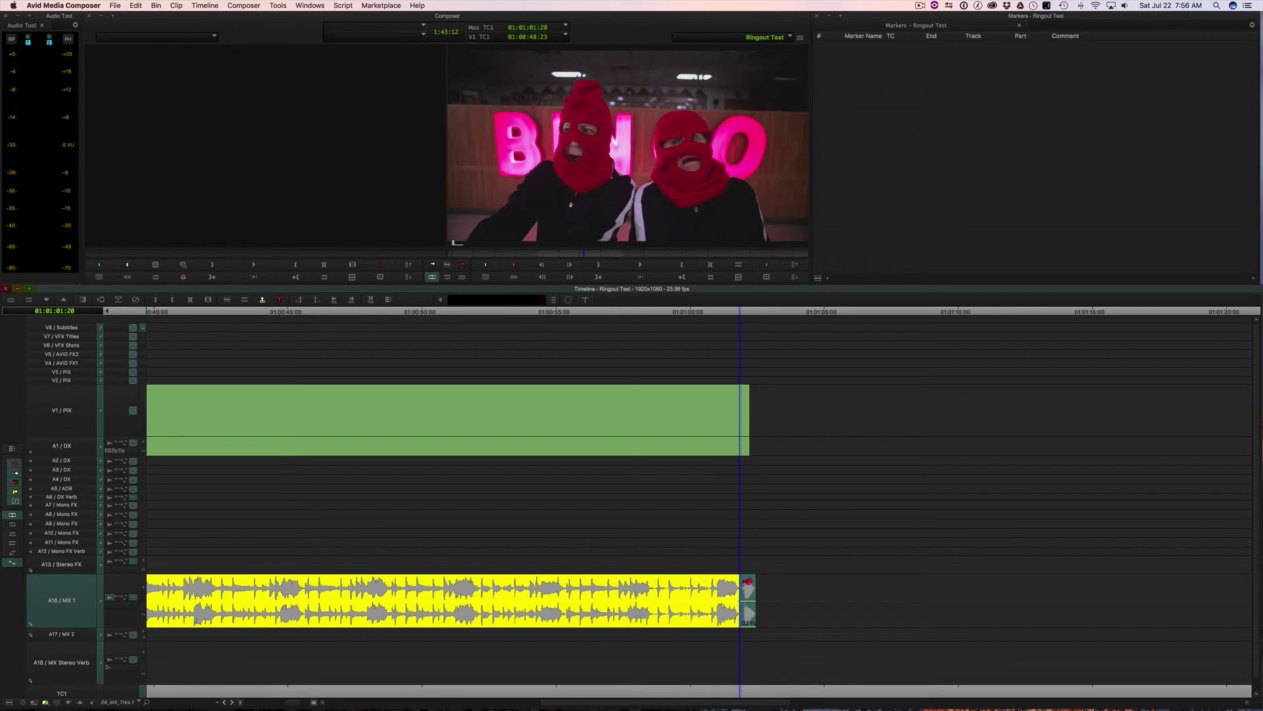
{"action": "left_click_drag", "start_coordinate": [747, 582], "coordinate": [670, 688]}
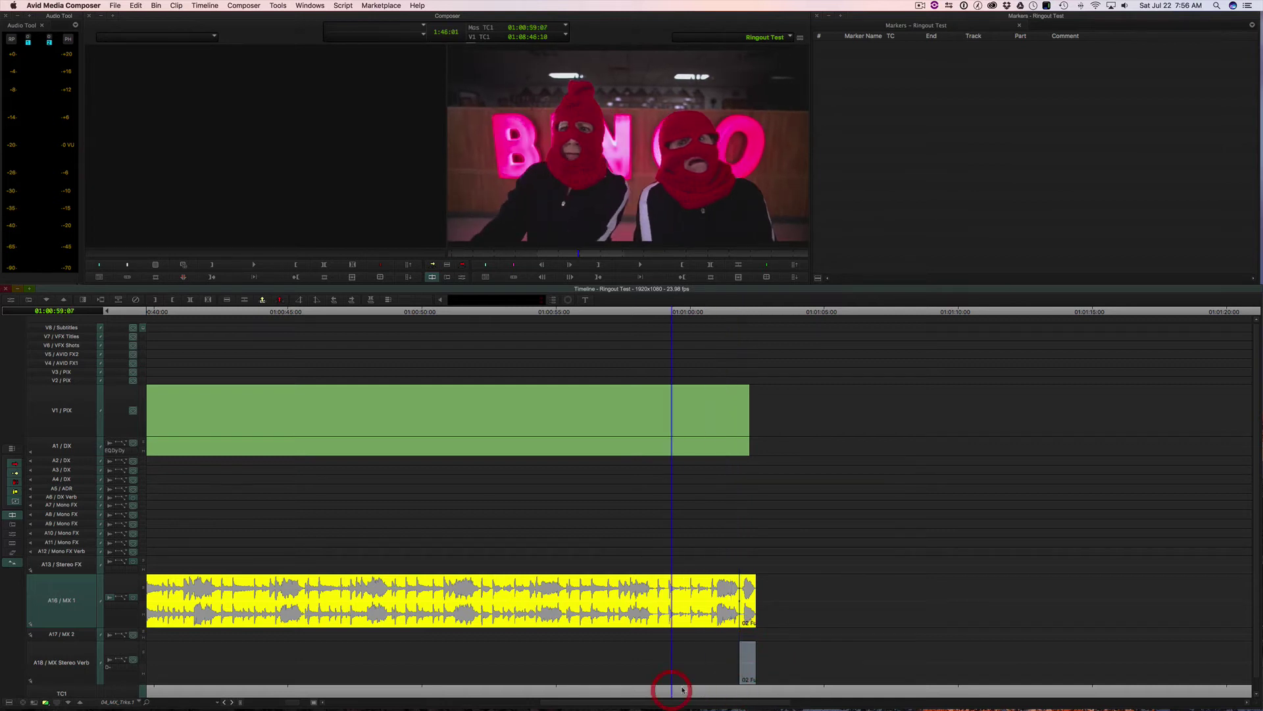
{"action": "key", "text": "space"}
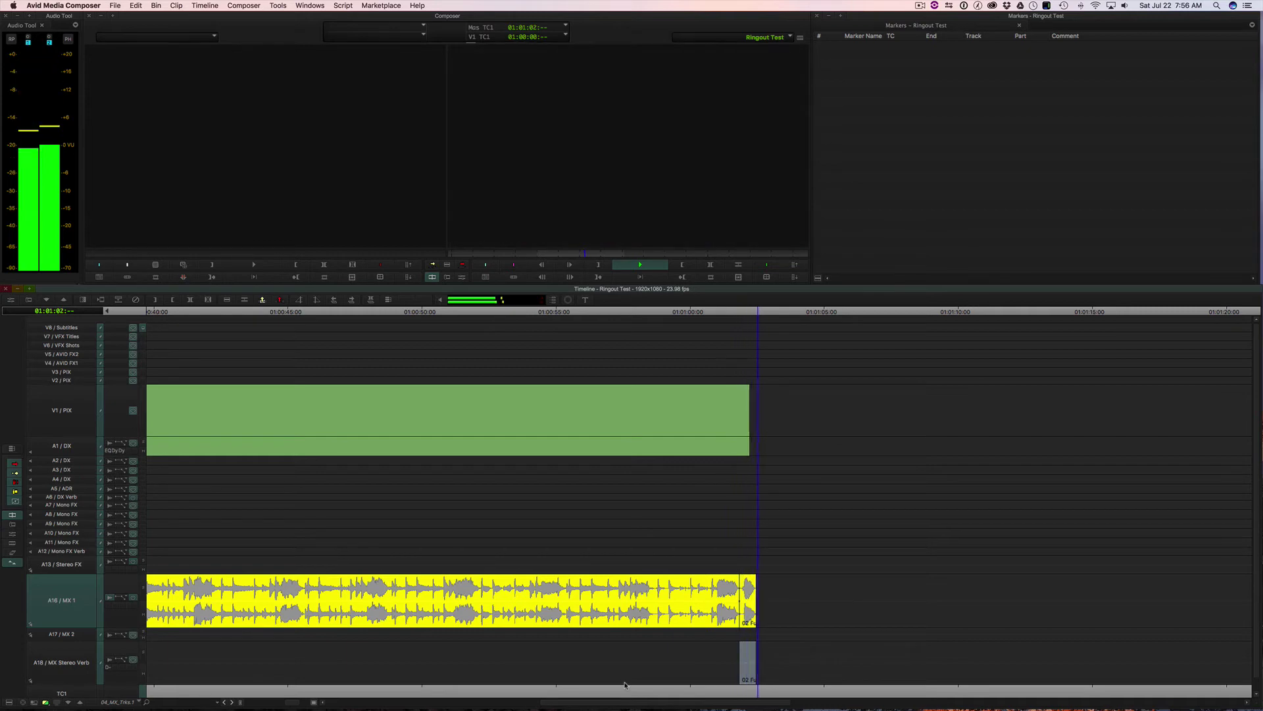
{"action": "key", "text": "space"}
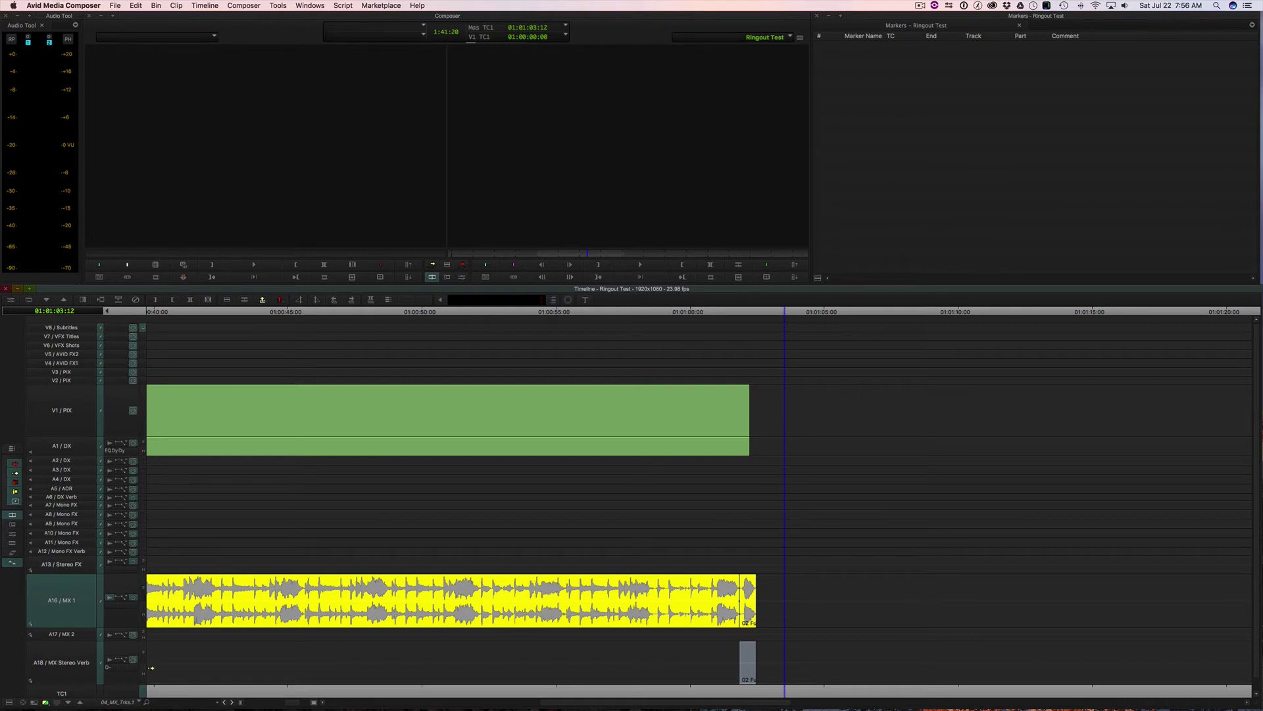
Switch the A18 D-Verb to the CHURCH room and audition the music ending.
{"action": "left_click", "coordinate": [110, 668]}
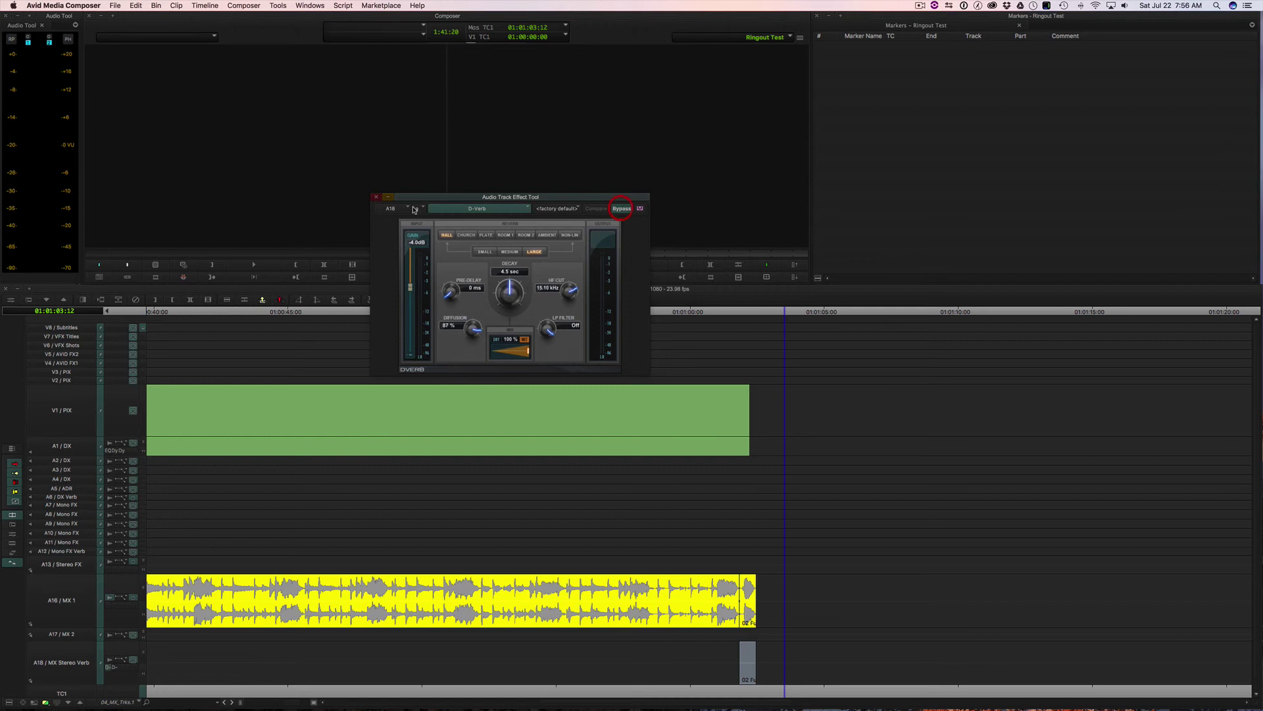
{"action": "left_click", "coordinate": [376, 197]}
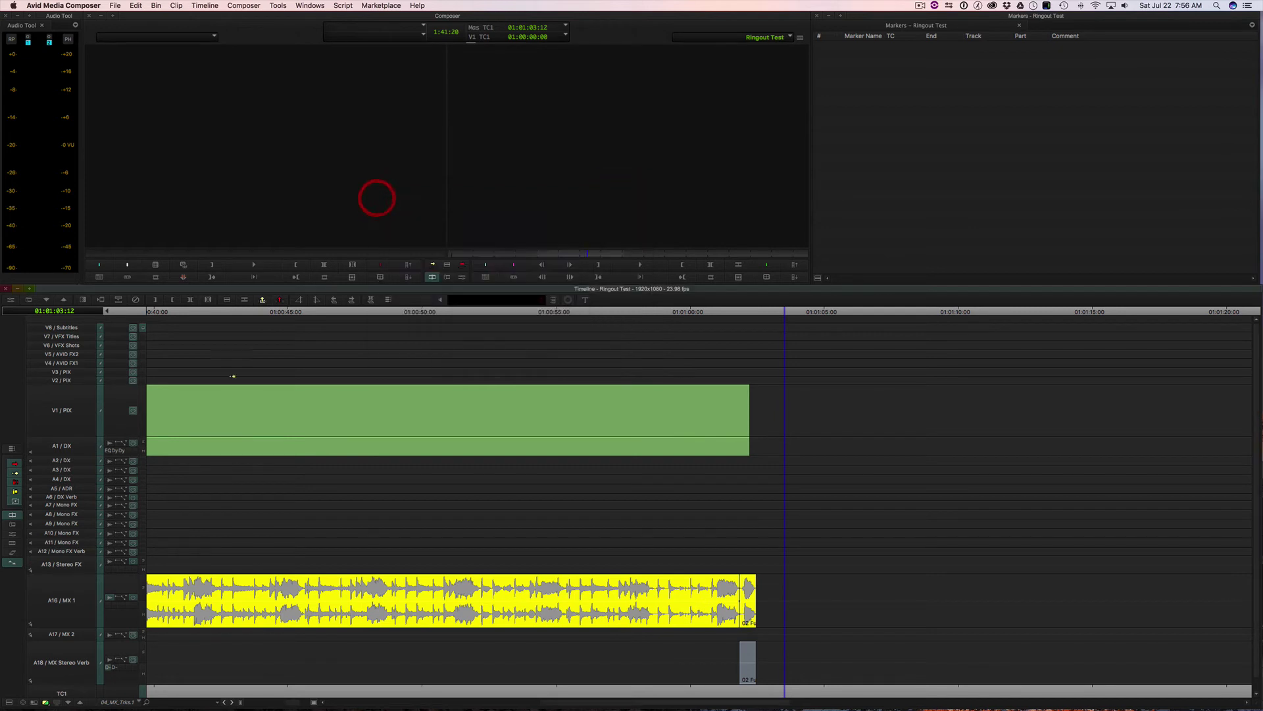
{"action": "left_click", "coordinate": [112, 668]}
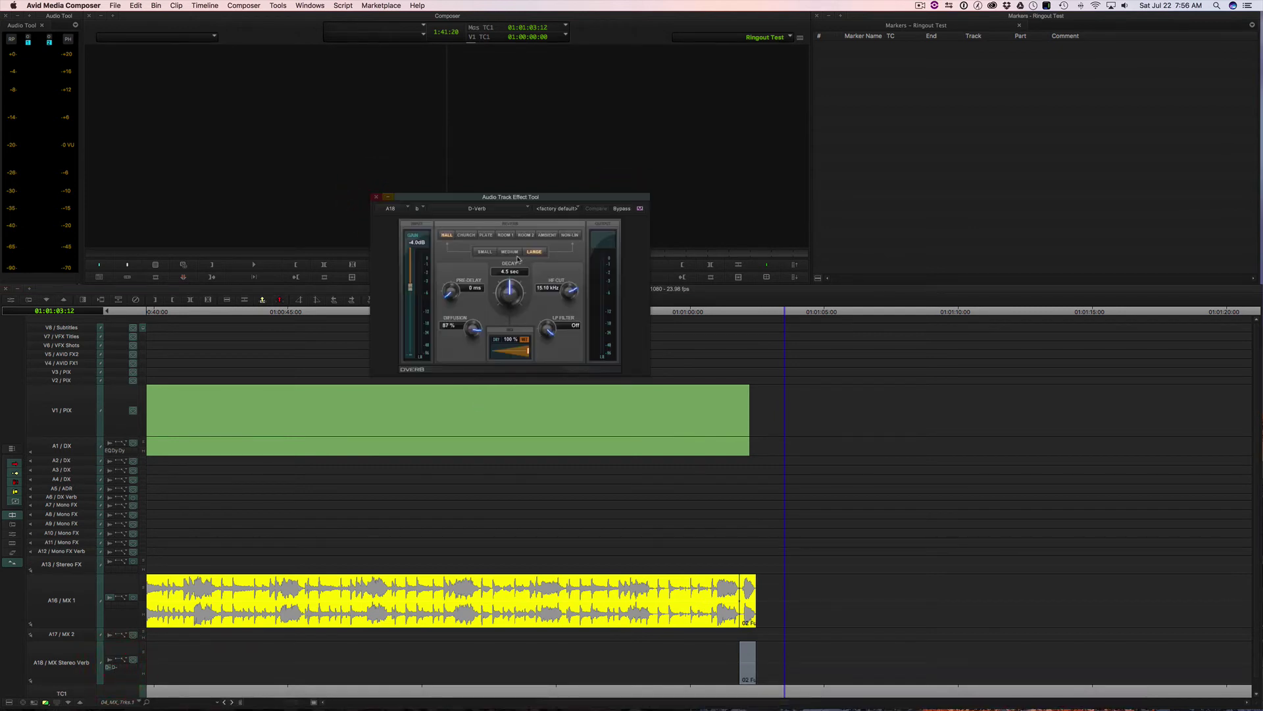
{"action": "left_click", "coordinate": [460, 235]}
{"action": "left_click", "coordinate": [721, 312]}
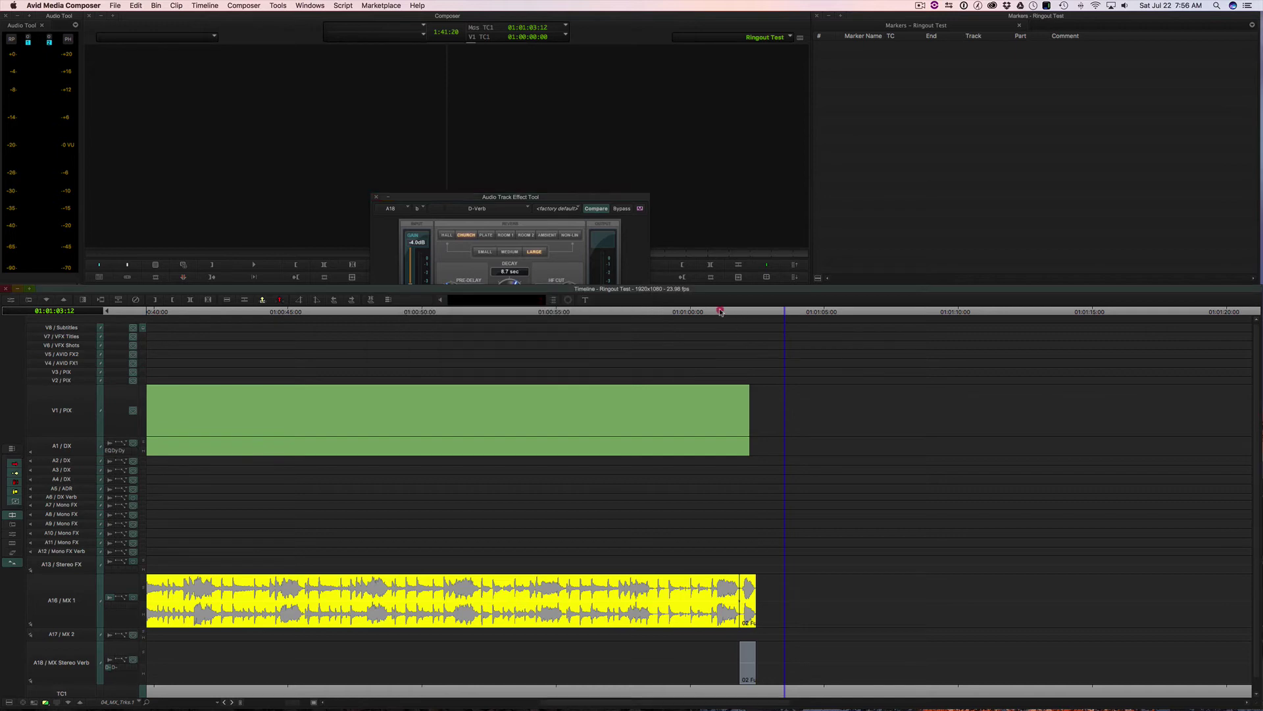
{"action": "key", "text": "space"}
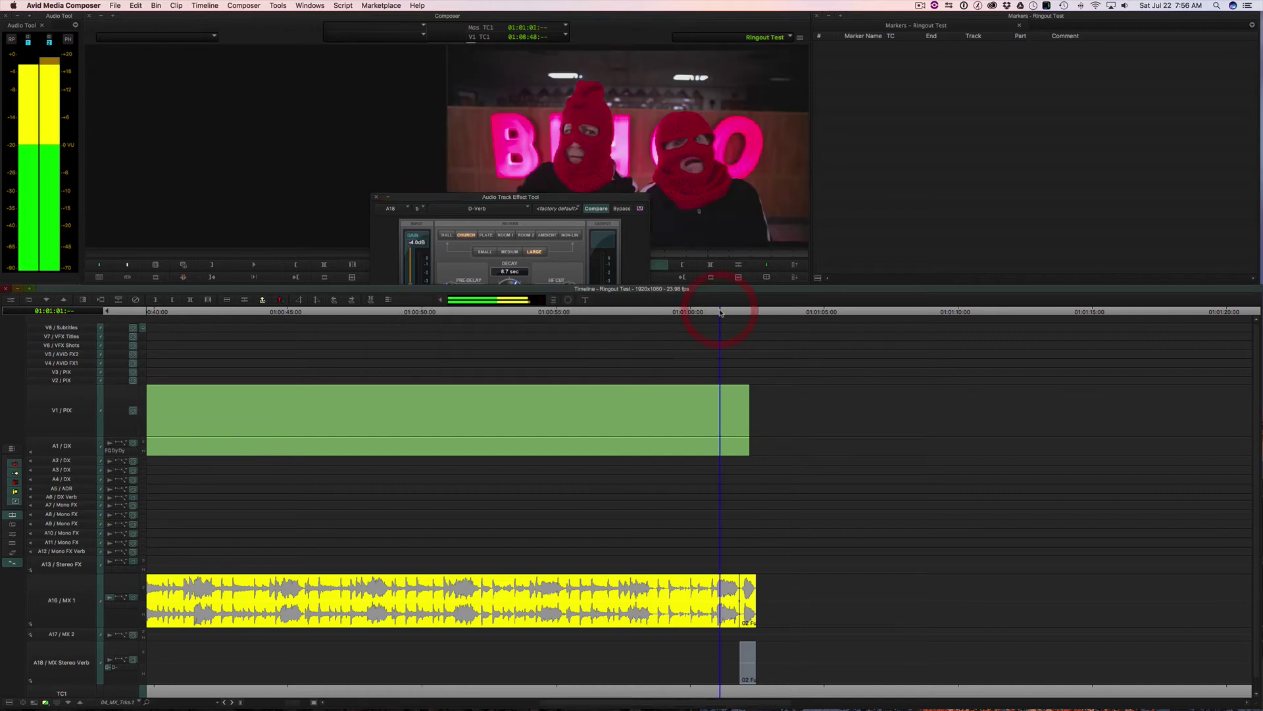
Audition the ending again and adjust the D-Verb decay to about 28 seconds.
{"action": "left_click", "coordinate": [507, 194]}
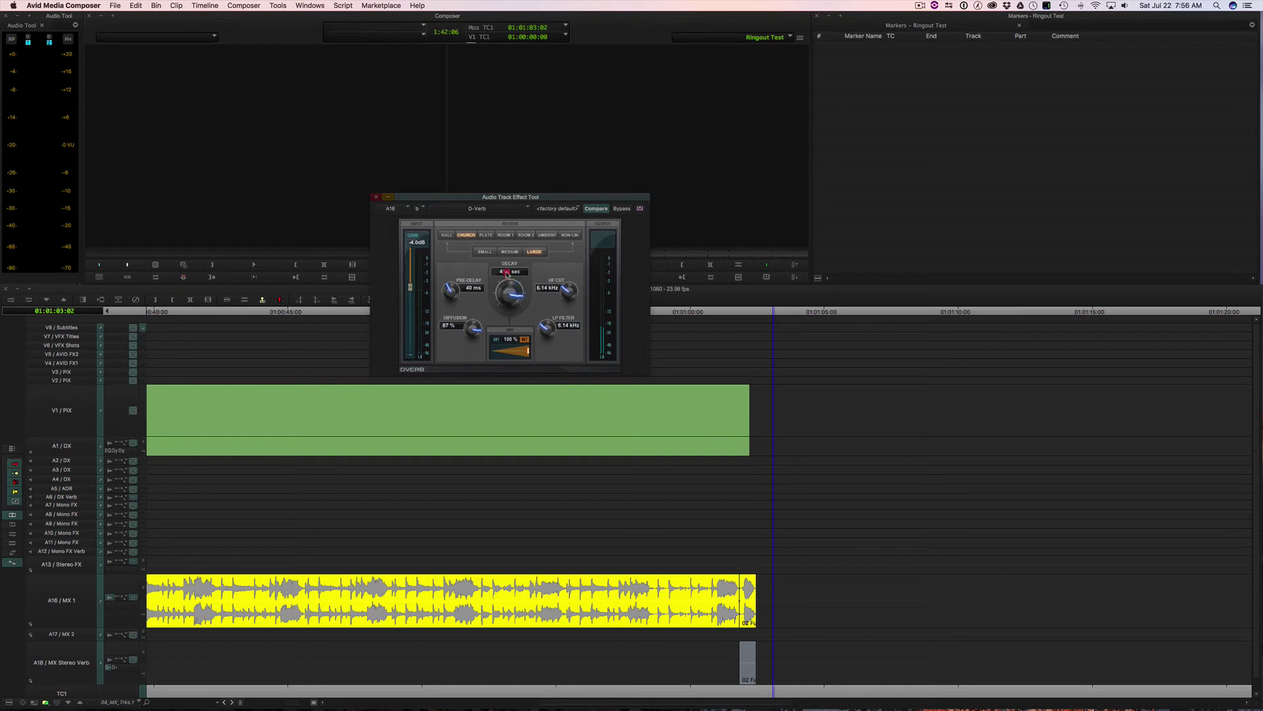
{"action": "left_click", "coordinate": [730, 311]}
{"action": "key", "text": "space"}
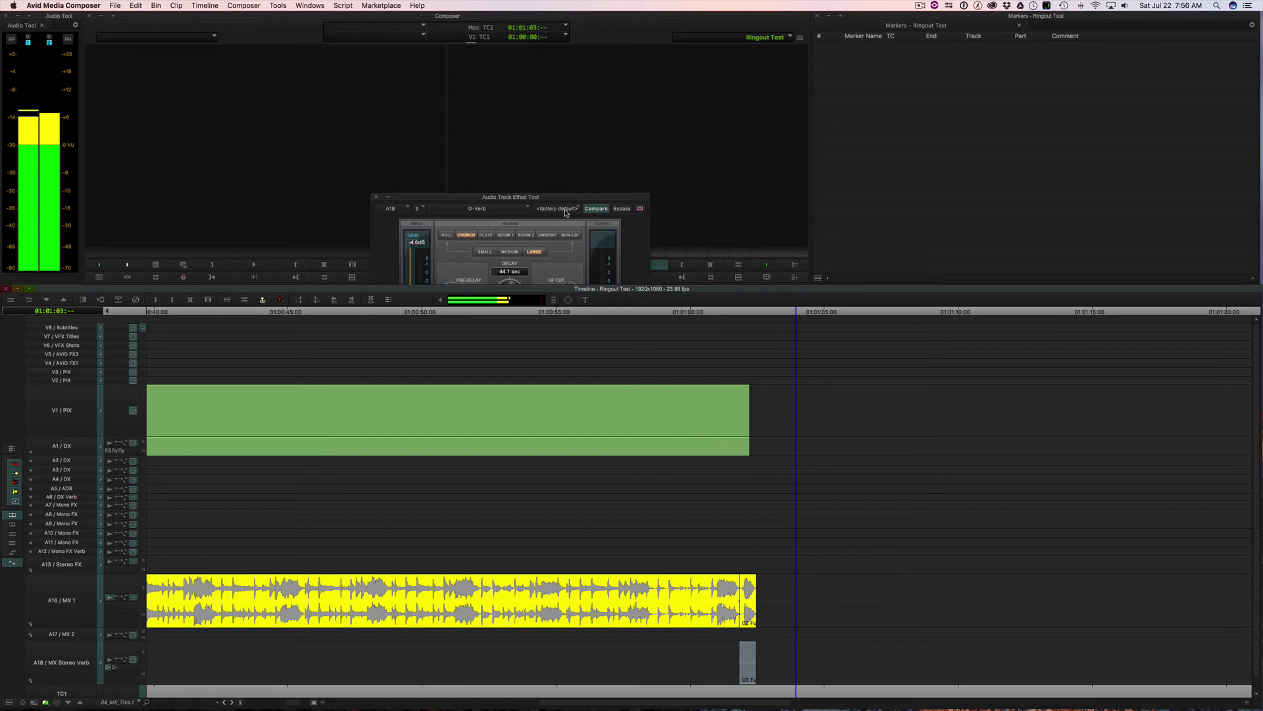
{"action": "left_click_drag", "start_coordinate": [562, 198], "coordinate": [561, 106]}
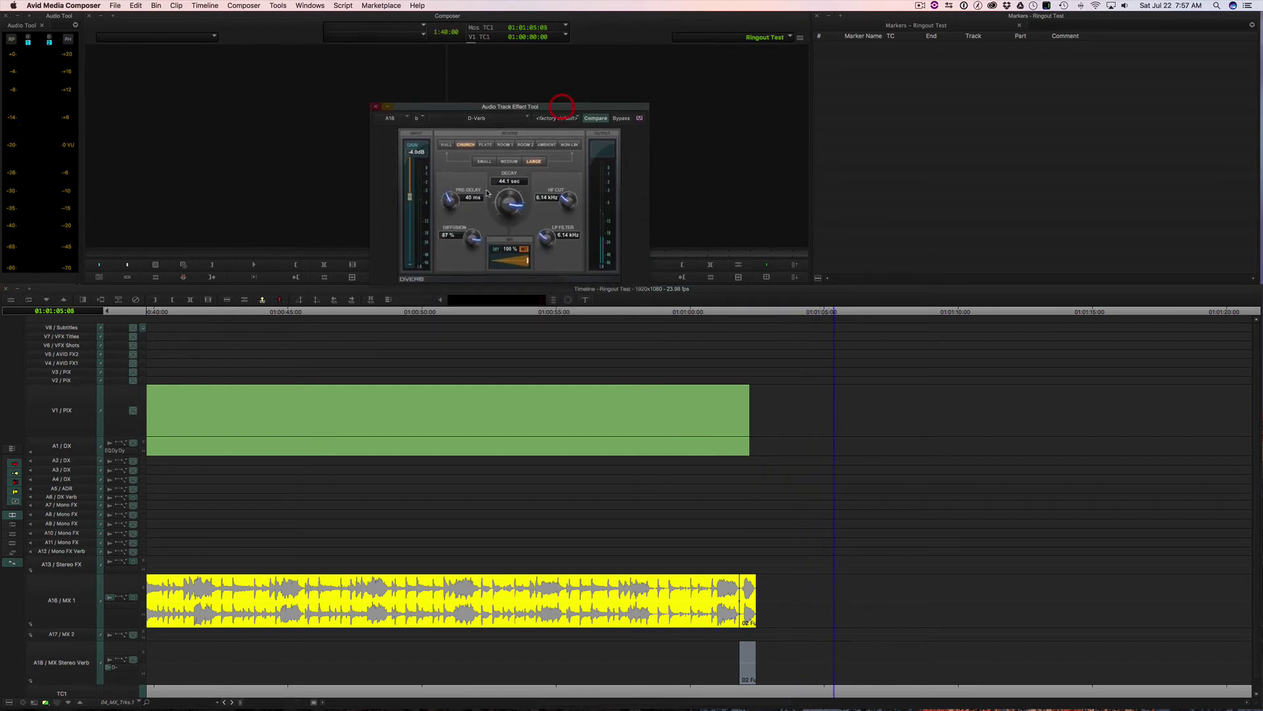
{"action": "left_click_drag", "start_coordinate": [506, 217], "coordinate": [507, 220]}
Mix A18 down to a stereo clip on A17 spanning 01:01:01:20 to 01:01:16:08.
{"action": "left_click", "coordinate": [374, 108]}
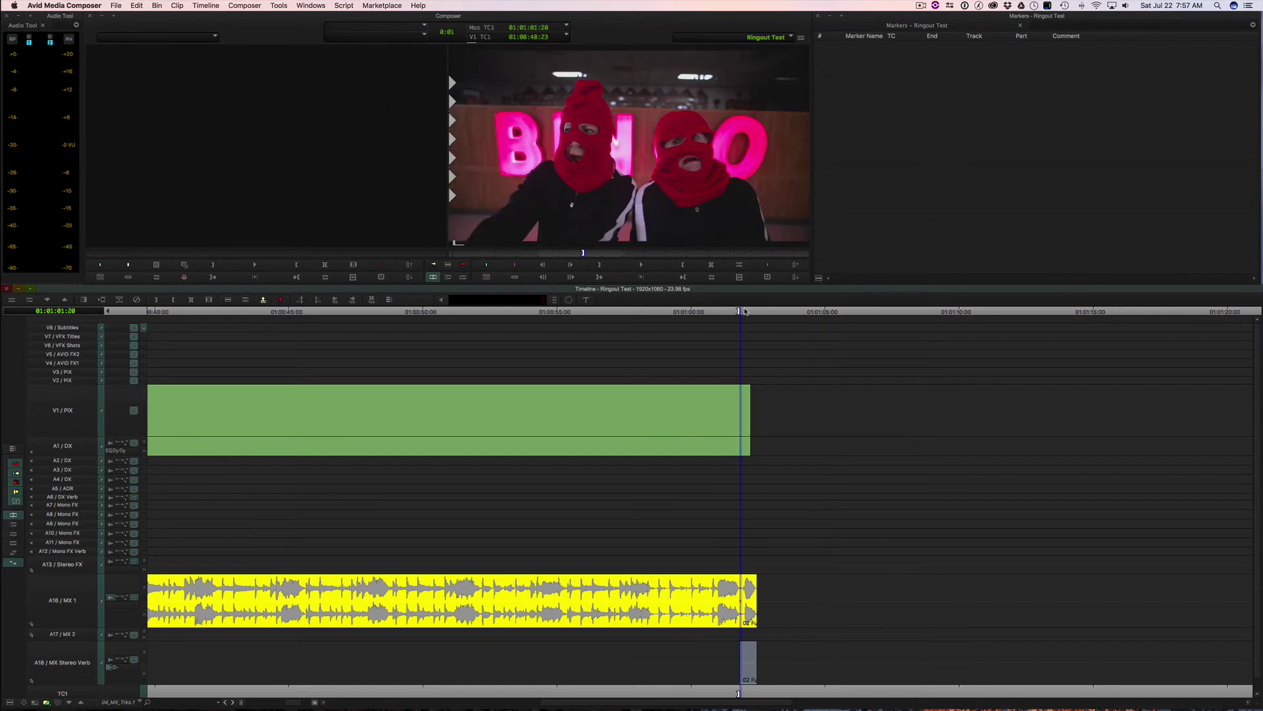
{"action": "left_click_drag", "start_coordinate": [868, 322], "coordinate": [1130, 314]}
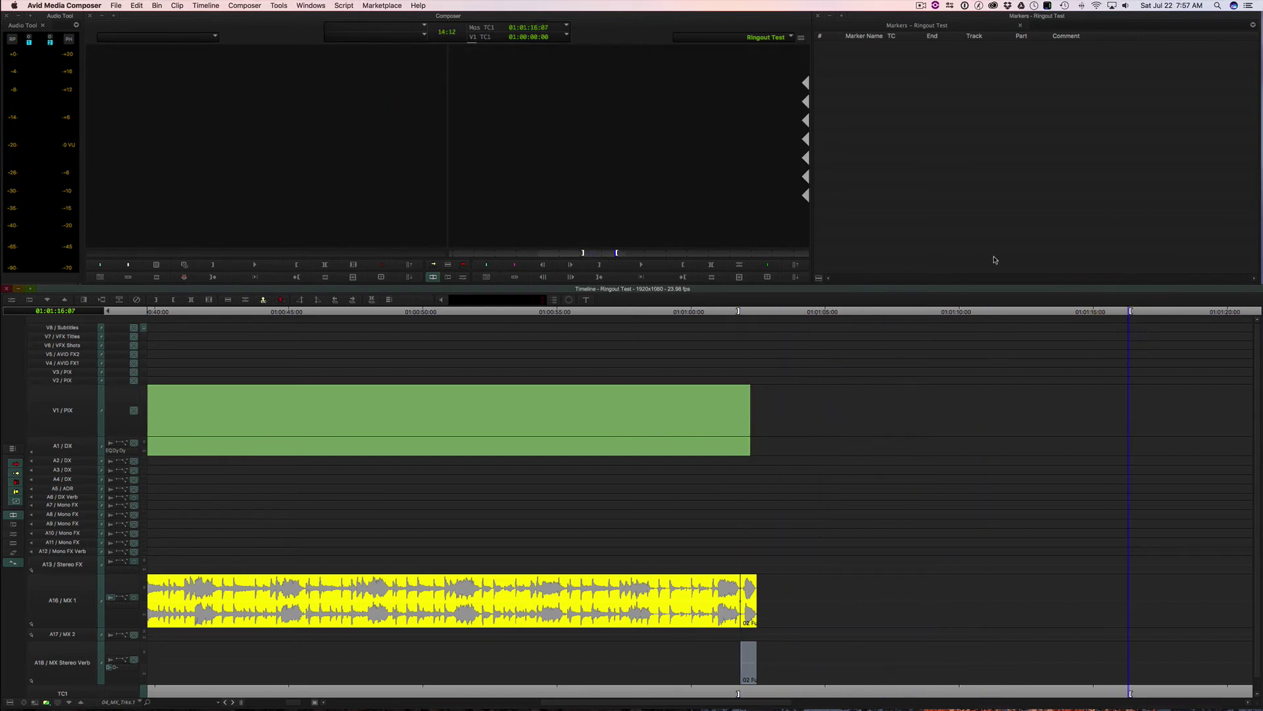
{"action": "left_click", "coordinate": [62, 662]}
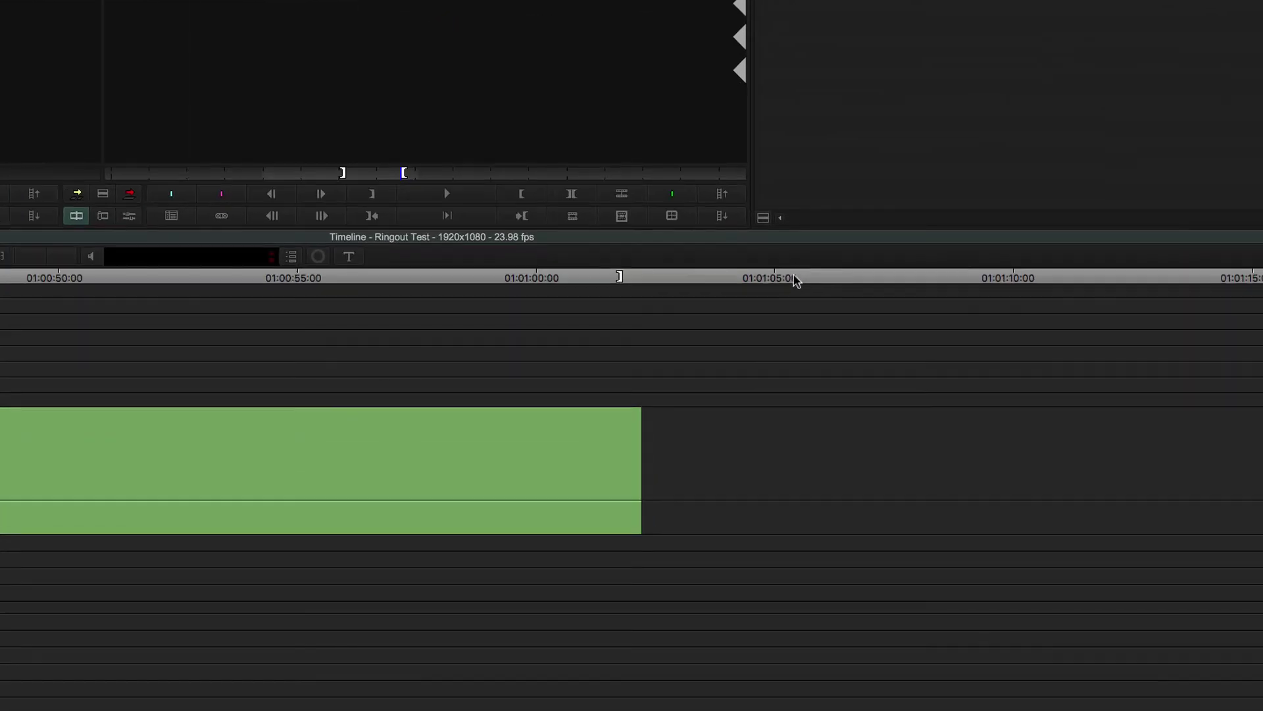
{"action": "right_click", "coordinate": [835, 310]}
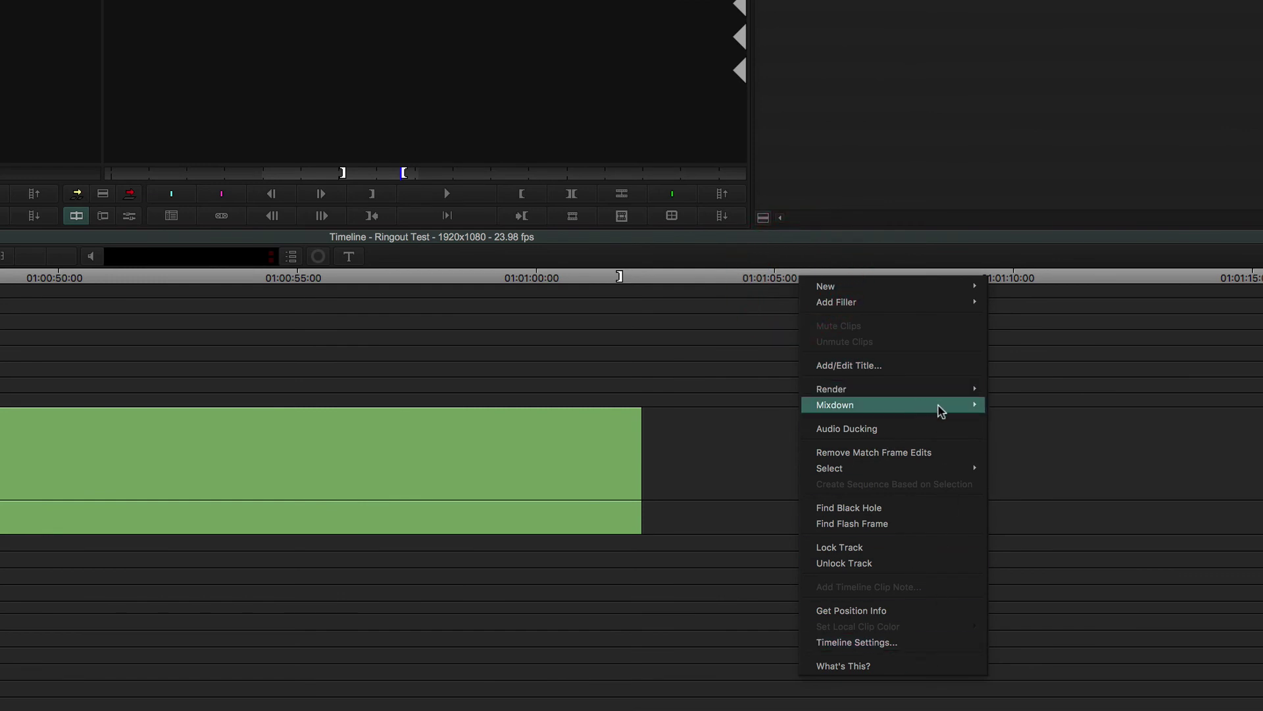
{"action": "mouse_move", "coordinate": [941, 406]}
{"action": "mouse_move", "coordinate": [1035, 409]}
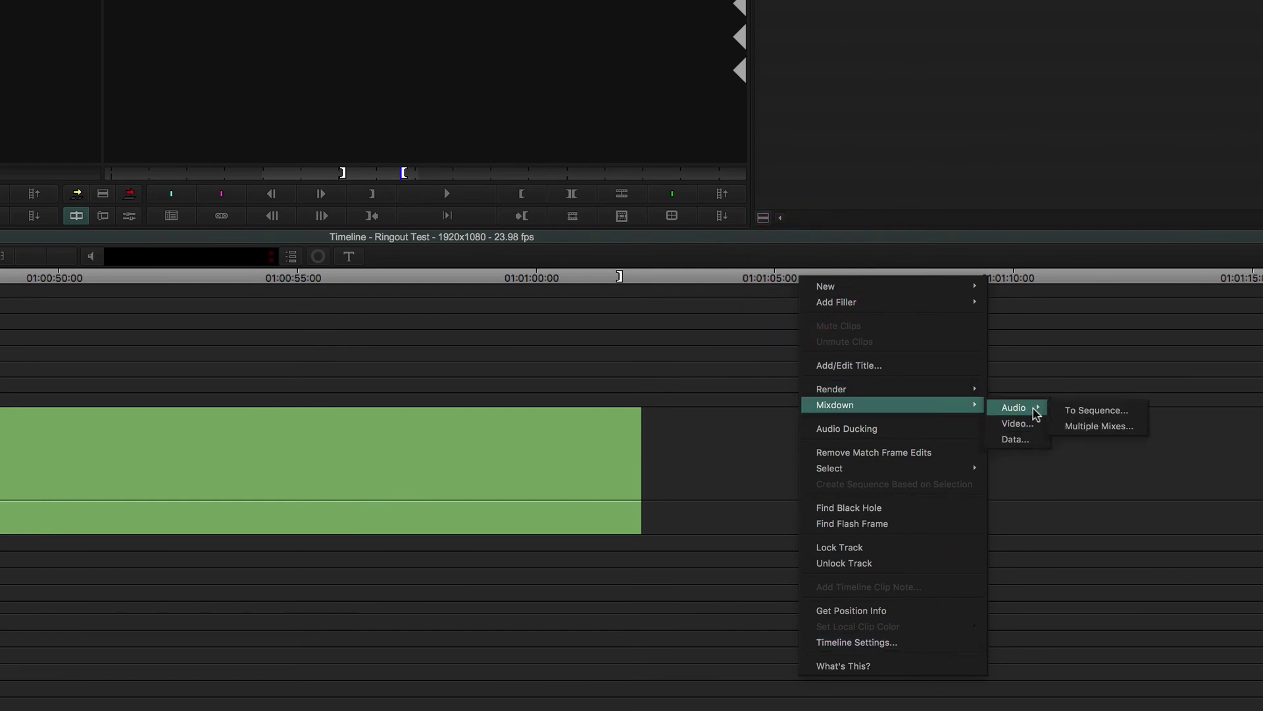
{"action": "left_click", "coordinate": [1118, 411]}
{"action": "left_click", "coordinate": [299, 339]}
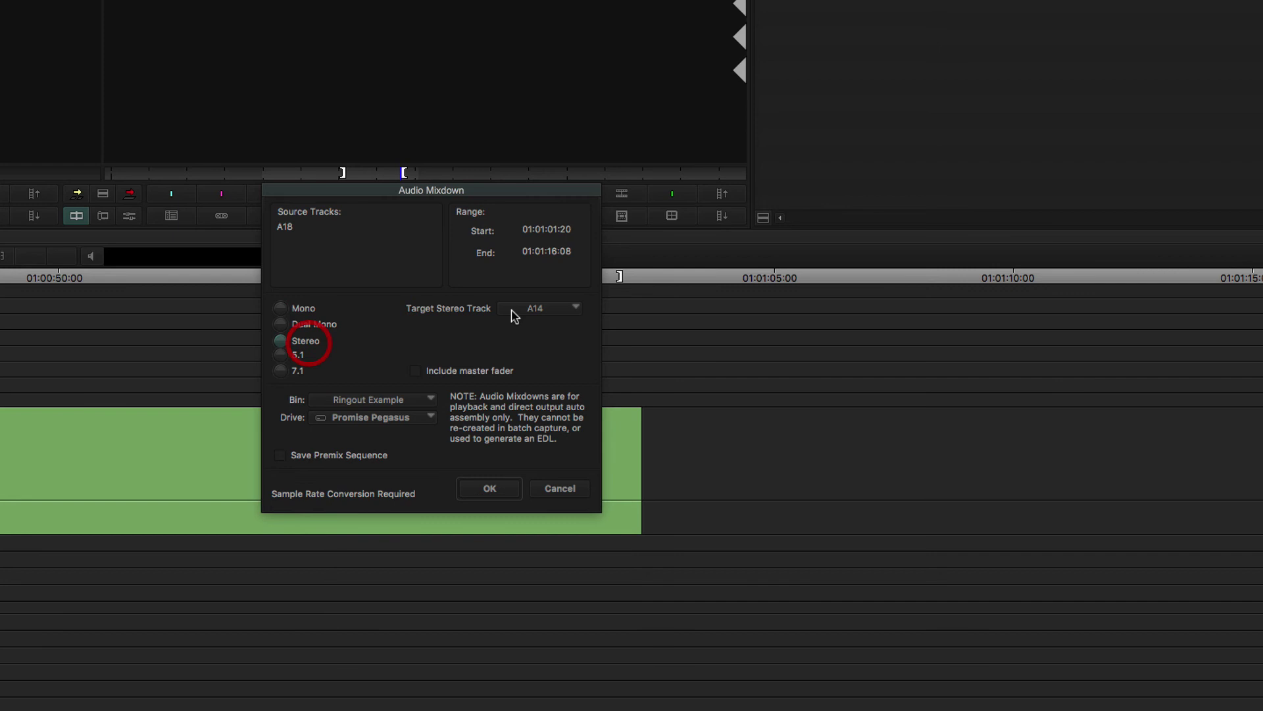
{"action": "left_click", "coordinate": [537, 309]}
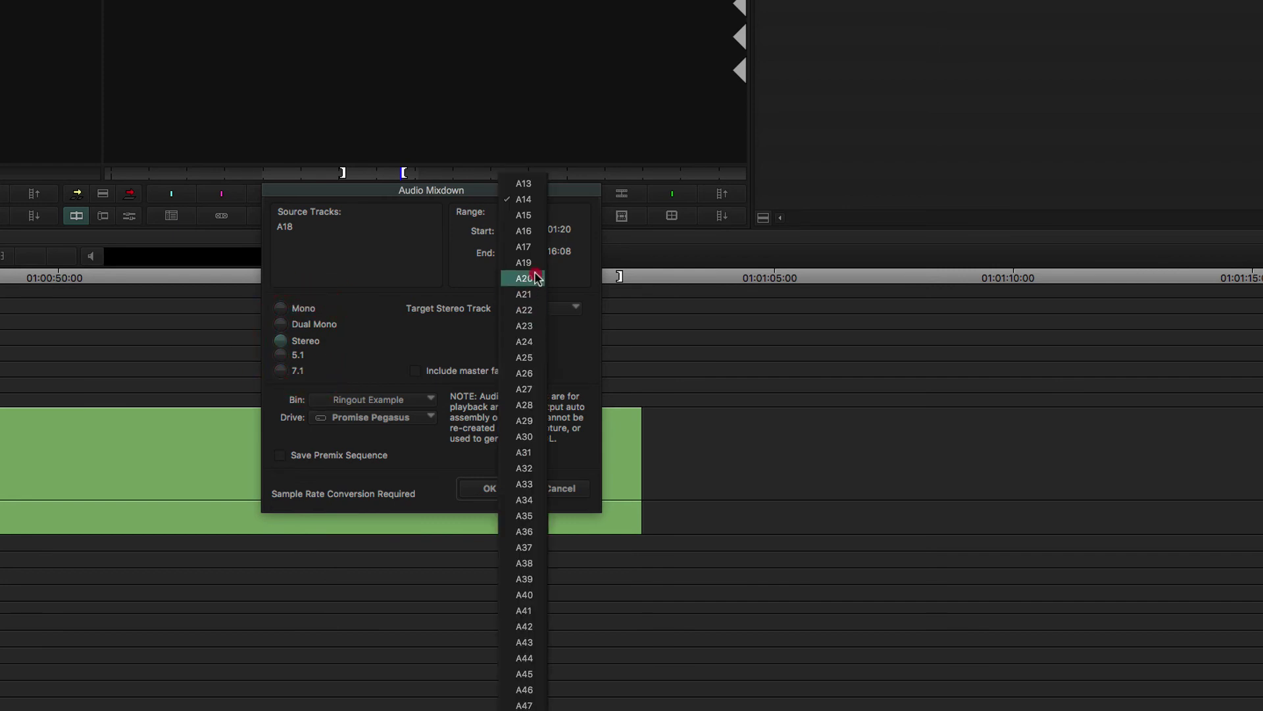
{"action": "left_click", "coordinate": [534, 248]}
{"action": "left_click", "coordinate": [490, 487]}
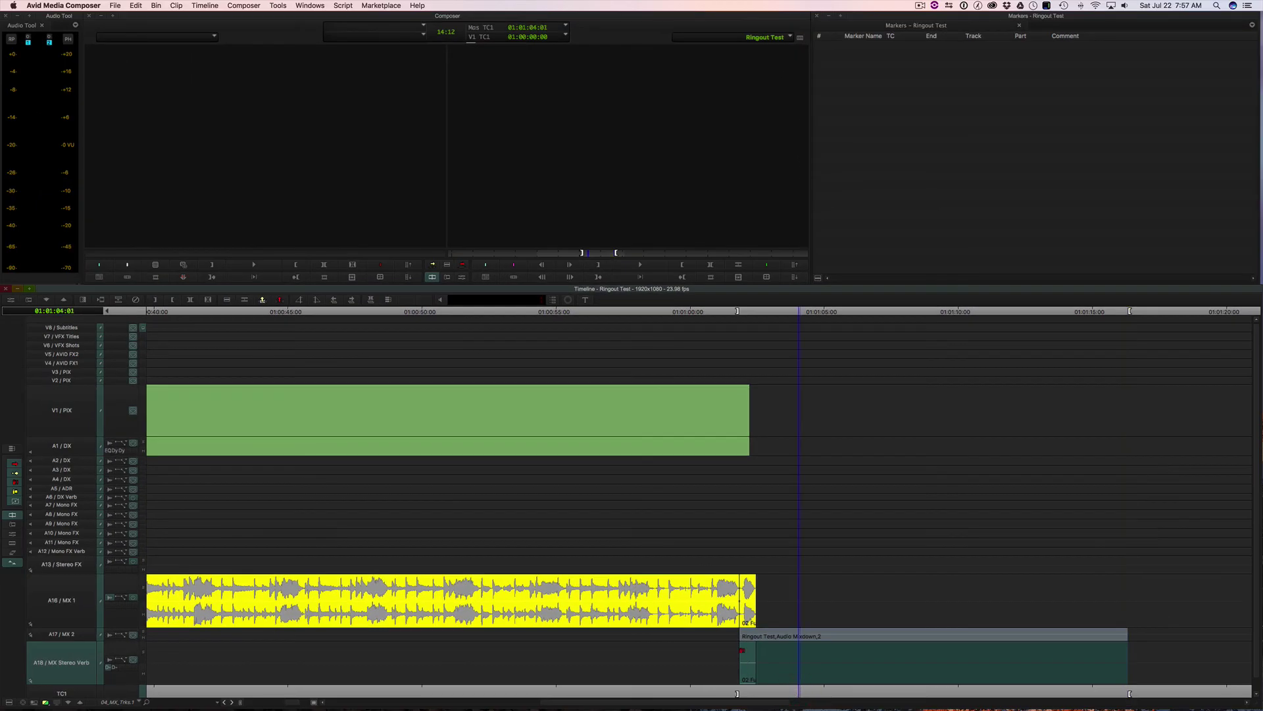
Delete the short reverb clip from A18 and briefly check its D-Verb settings.
{"action": "left_click", "coordinate": [761, 696]}
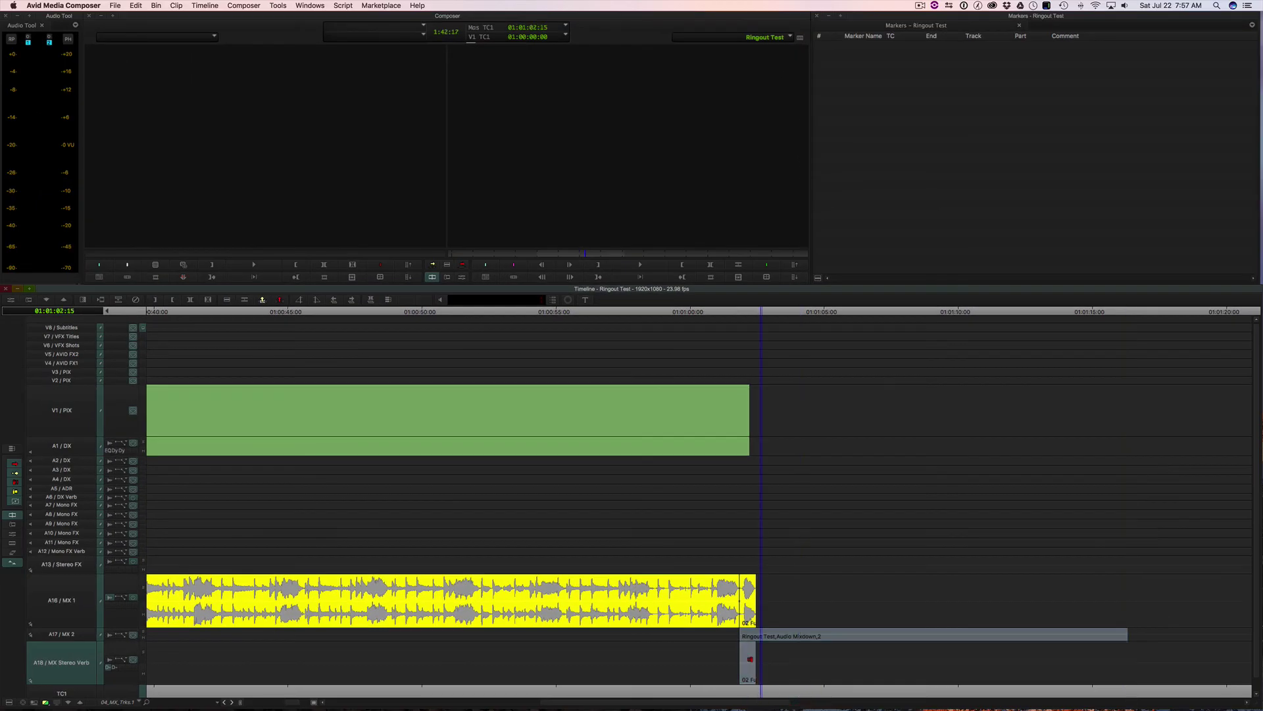
{"action": "left_click", "coordinate": [745, 650]}
{"action": "key", "text": "Delete"}
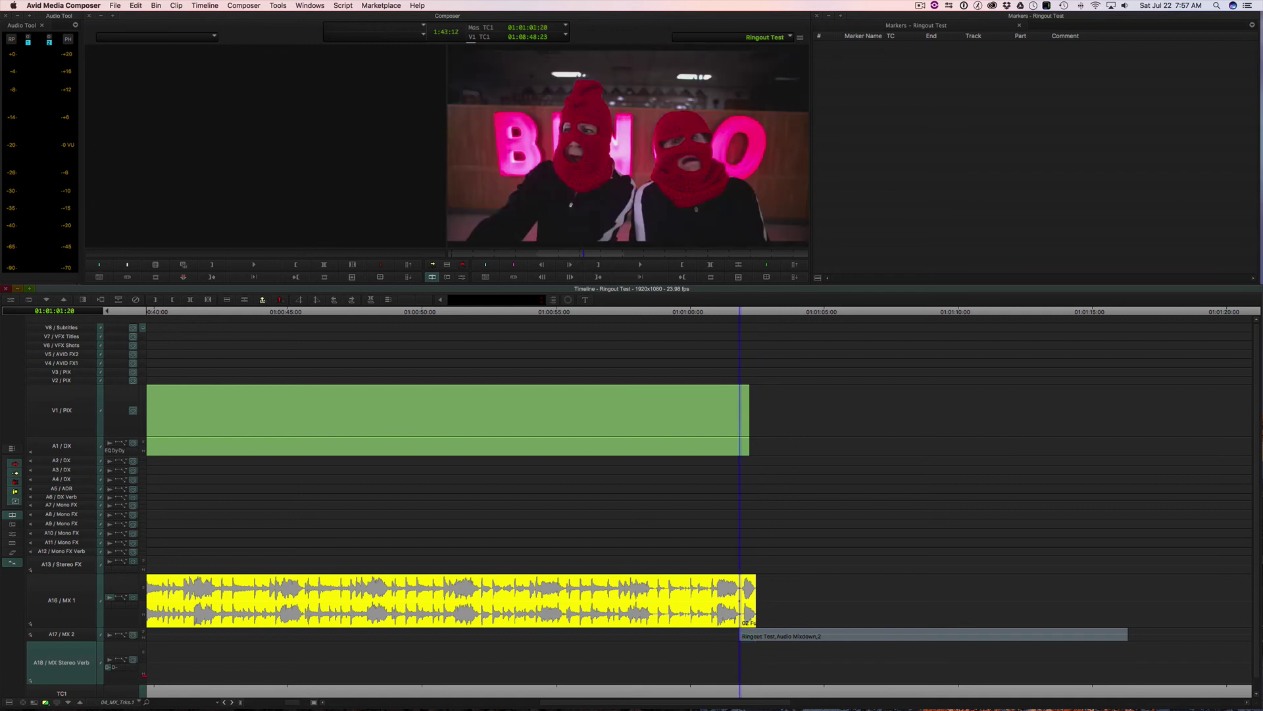
{"action": "left_click", "coordinate": [110, 667]}
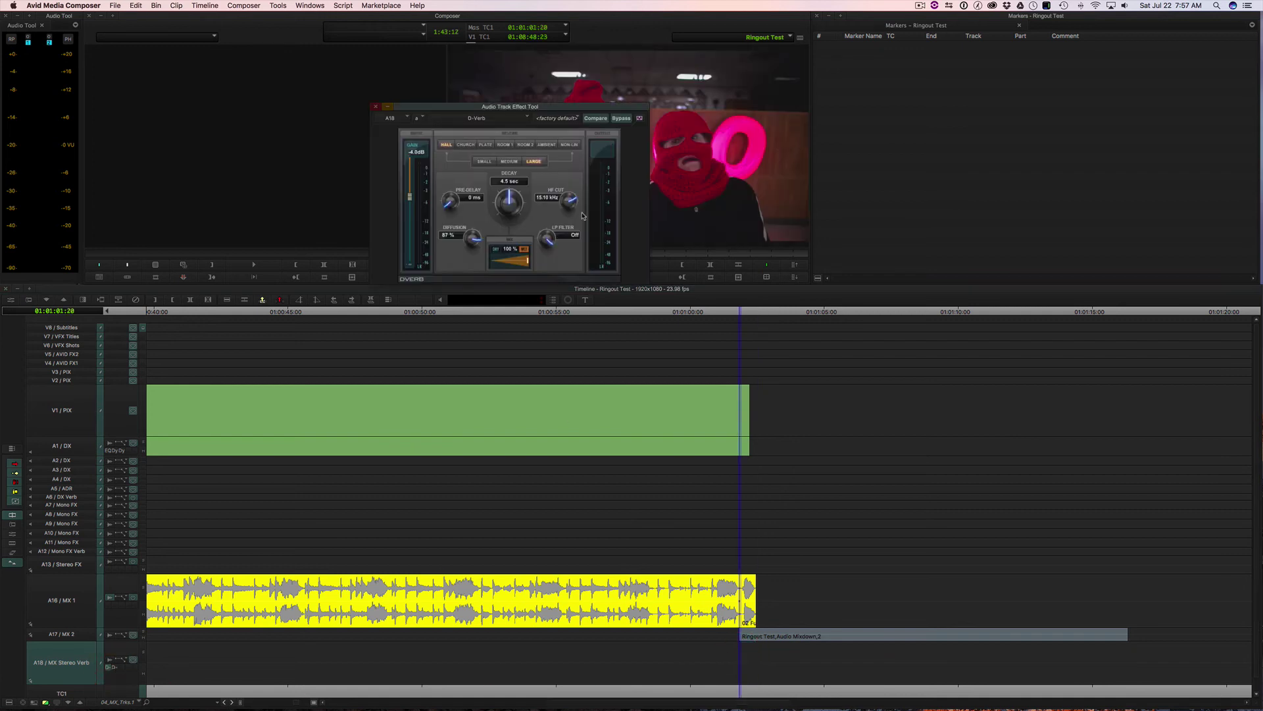
{"action": "left_click", "coordinate": [377, 108]}
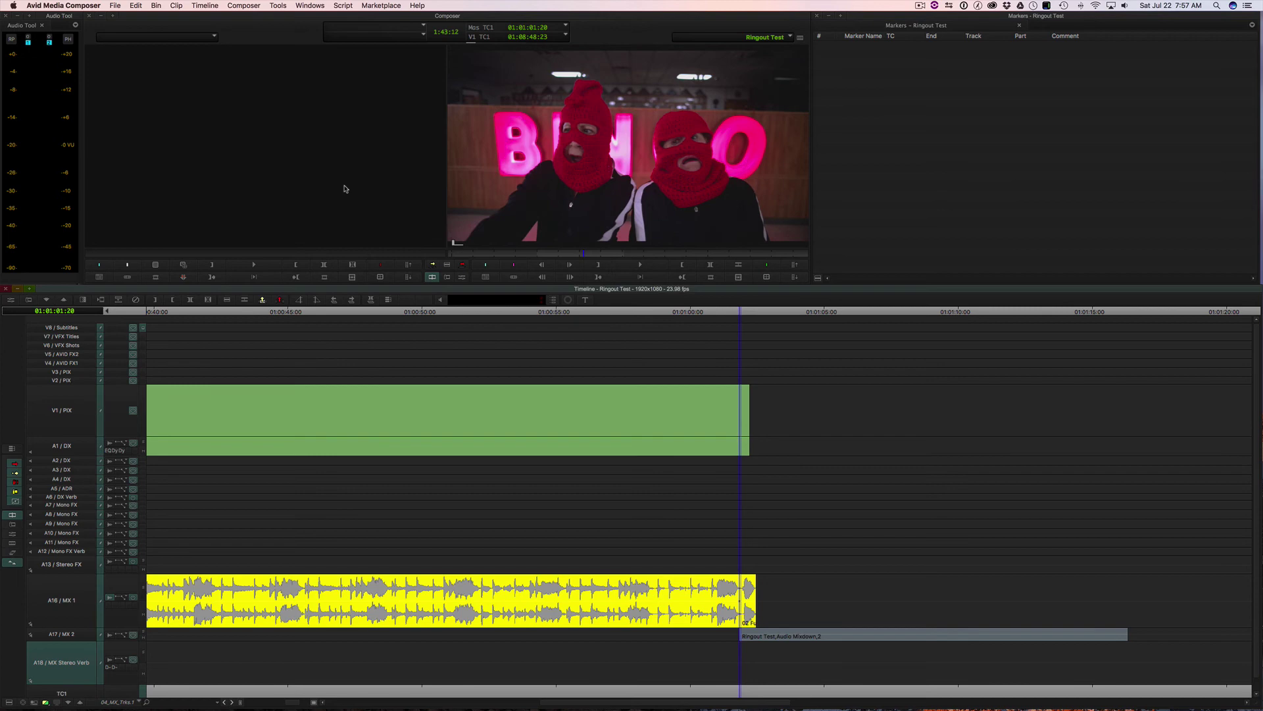
Set the A18 track insert to No Insert to remove D-Verb, then park the playhead before the music ends.
{"action": "right_click", "coordinate": [115, 670]}
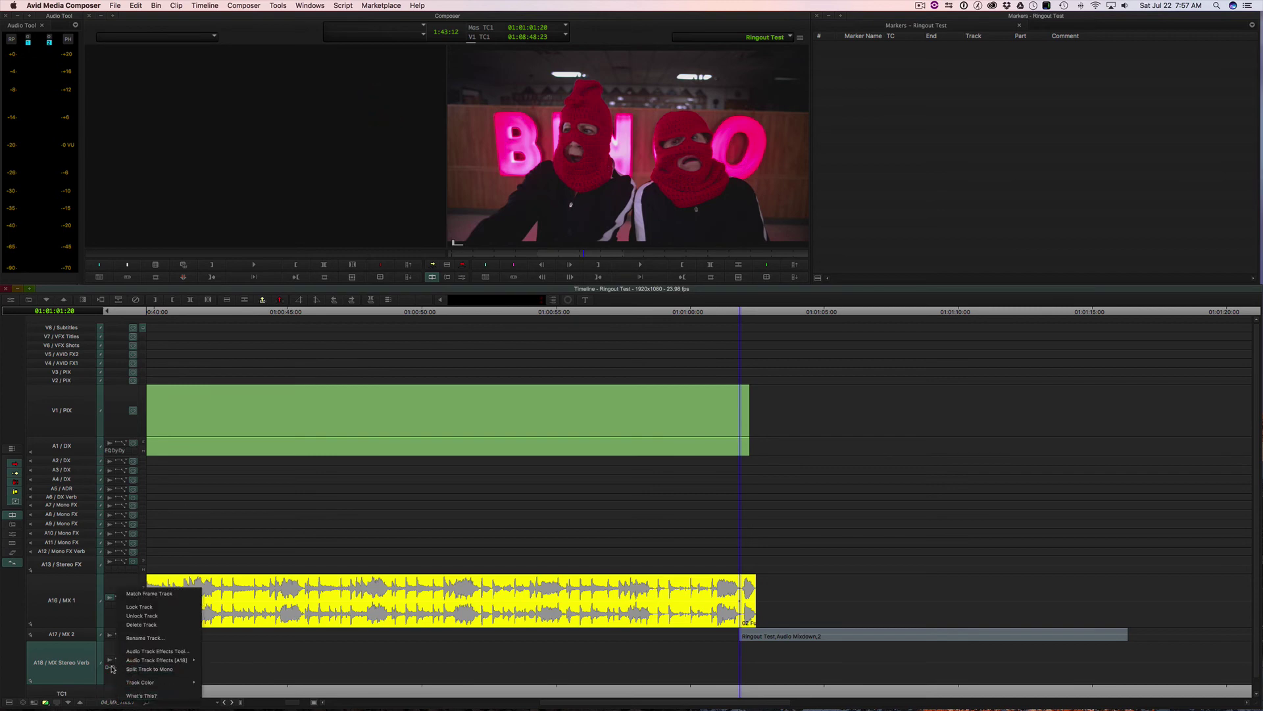
{"action": "left_click", "coordinate": [113, 672]}
{"action": "left_click", "coordinate": [113, 670]}
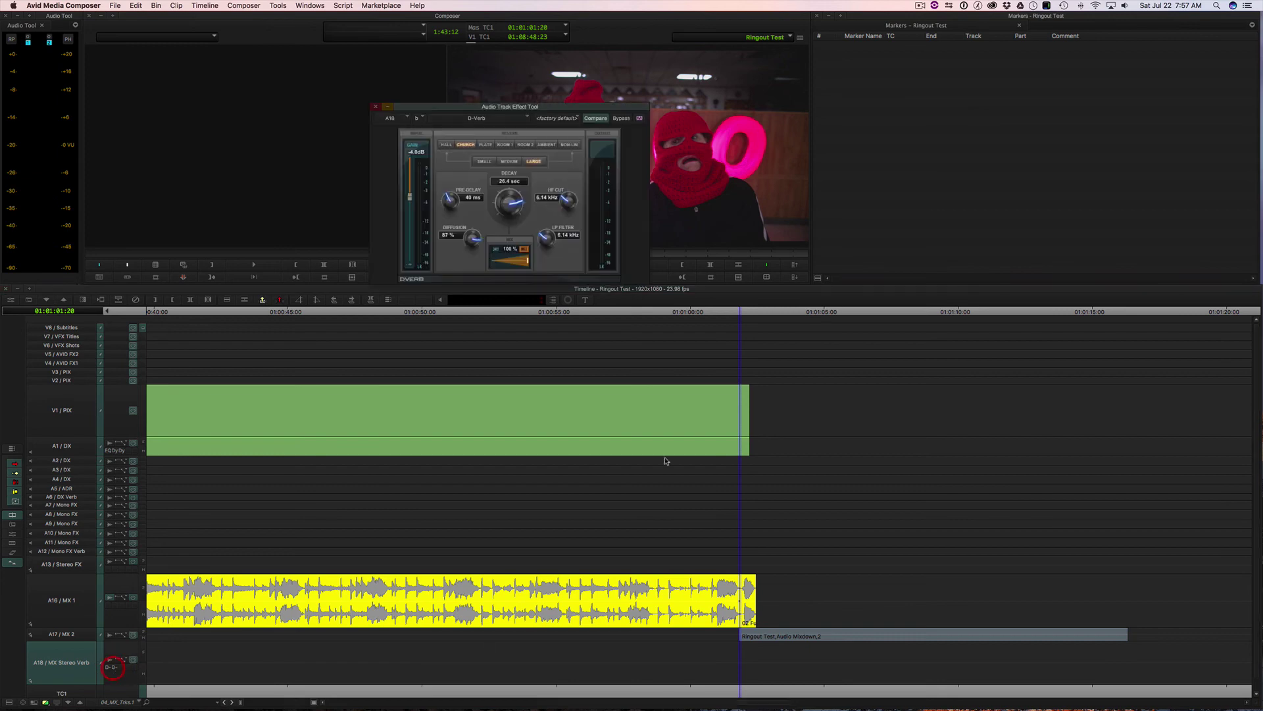
{"action": "left_click", "coordinate": [398, 118]}
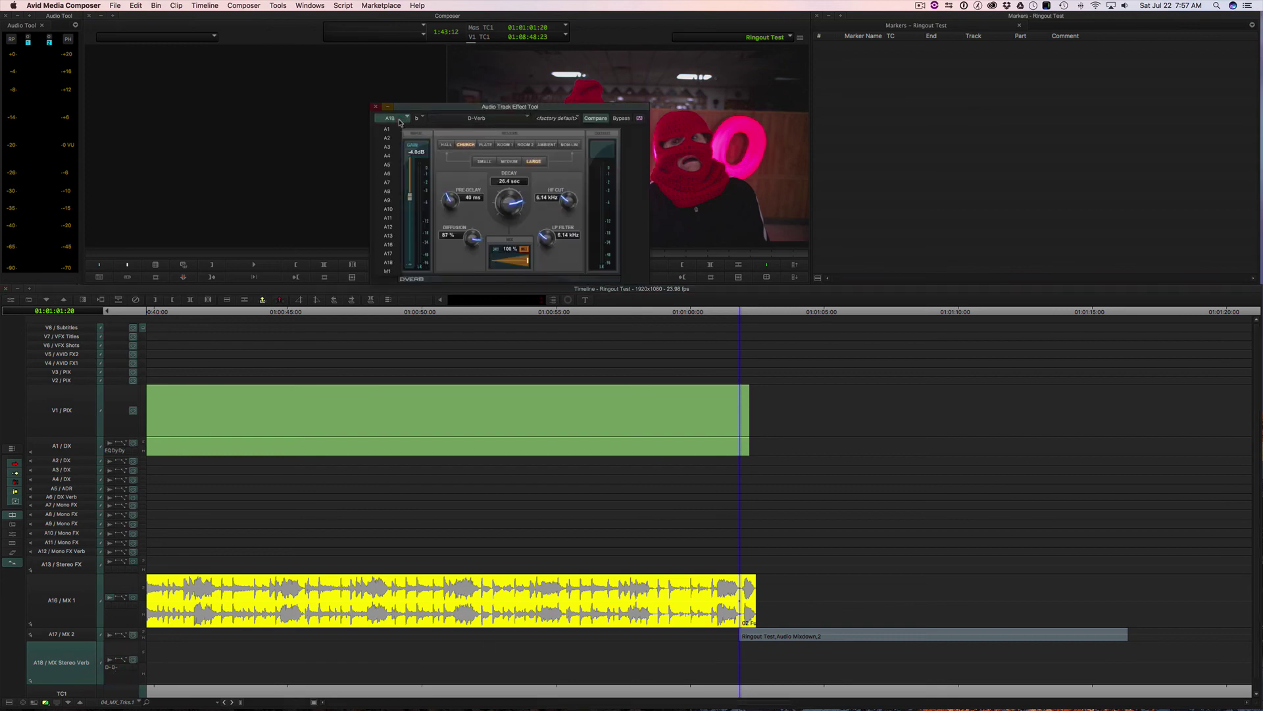
{"action": "left_click", "coordinate": [446, 120]}
{"action": "left_click", "coordinate": [449, 166]}
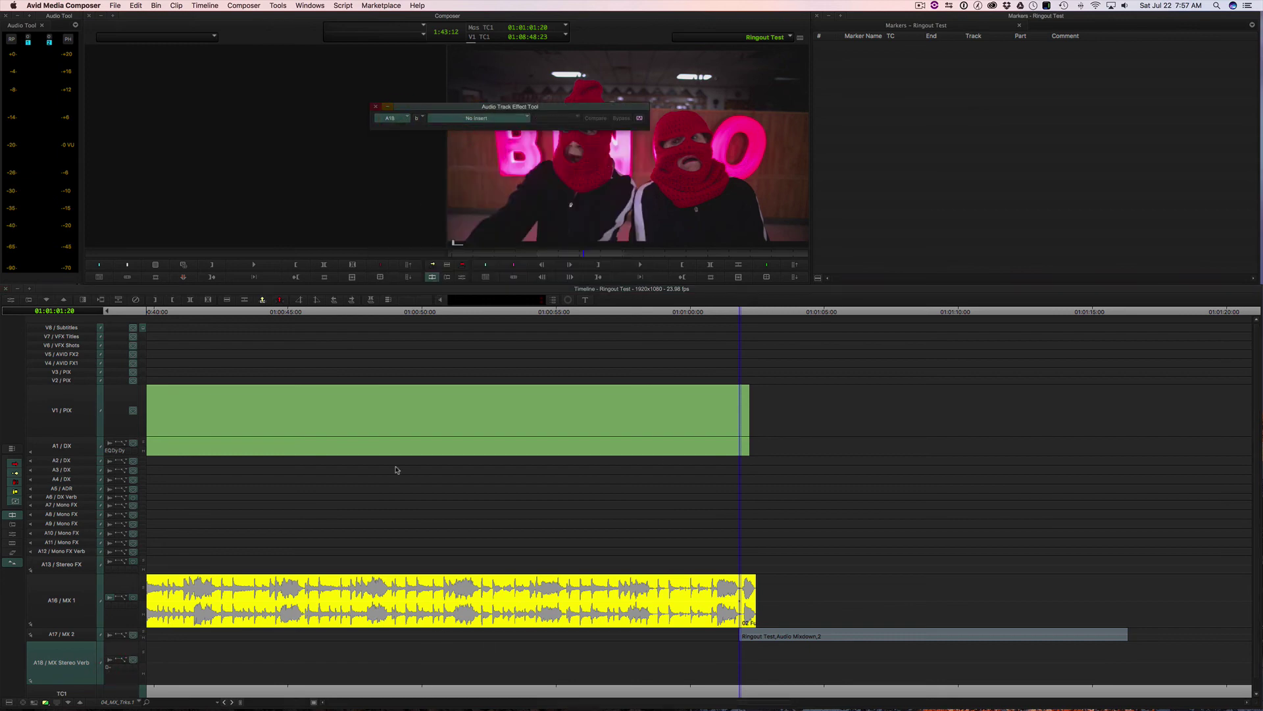
{"action": "left_click", "coordinate": [374, 107]}
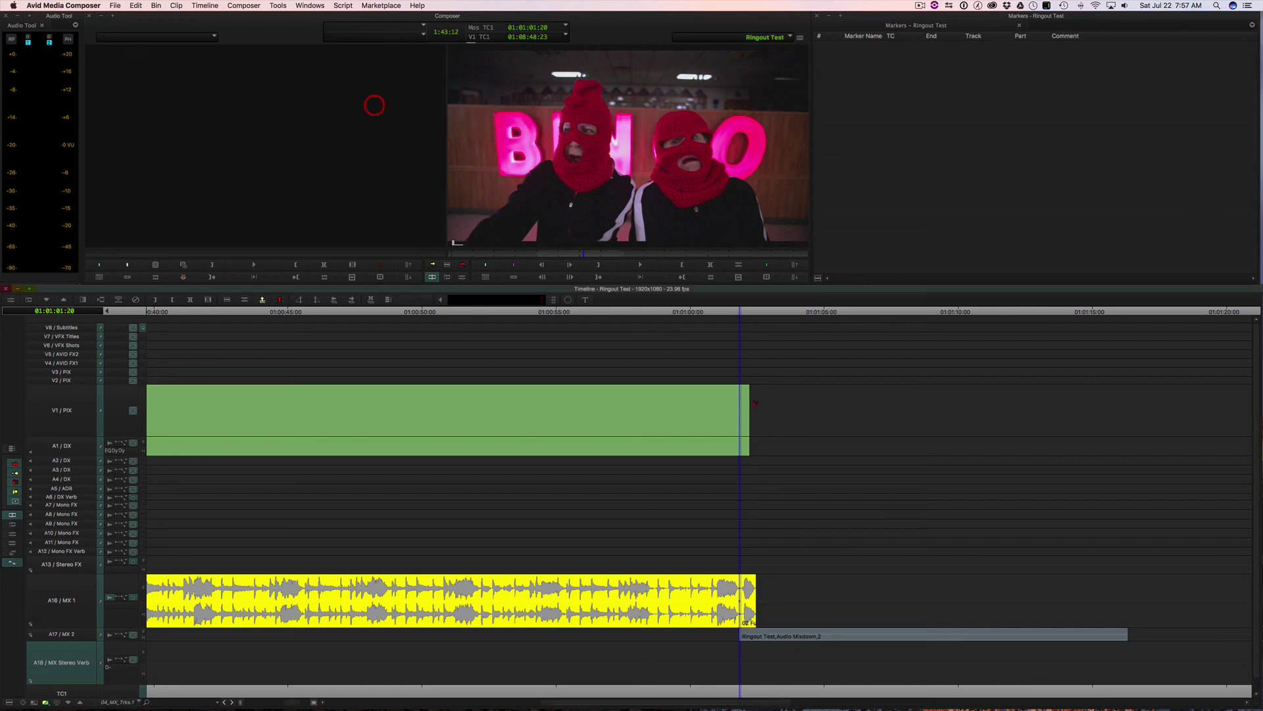
{"action": "left_click", "coordinate": [716, 317]}
Review the ending, then trim the A17 mixdown clip to end around 01:01:10 instead of 01:01:16.
{"action": "key", "text": "space"}
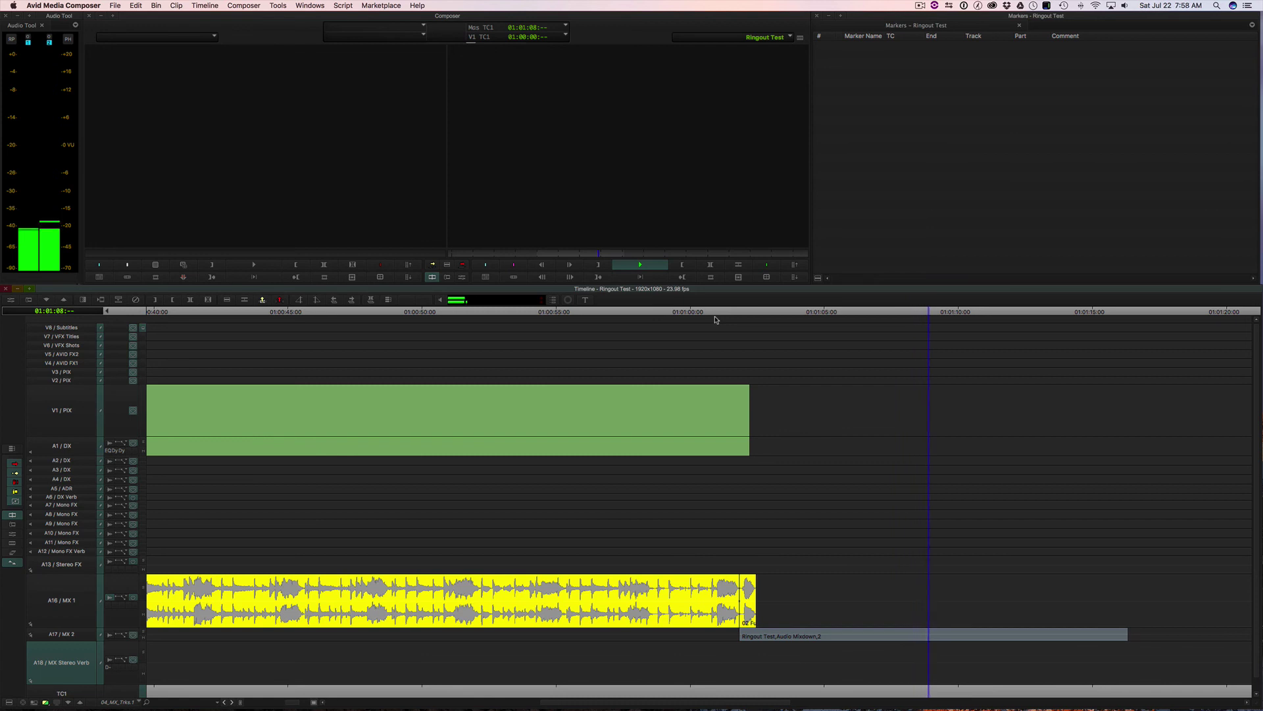
{"action": "key", "text": "space"}
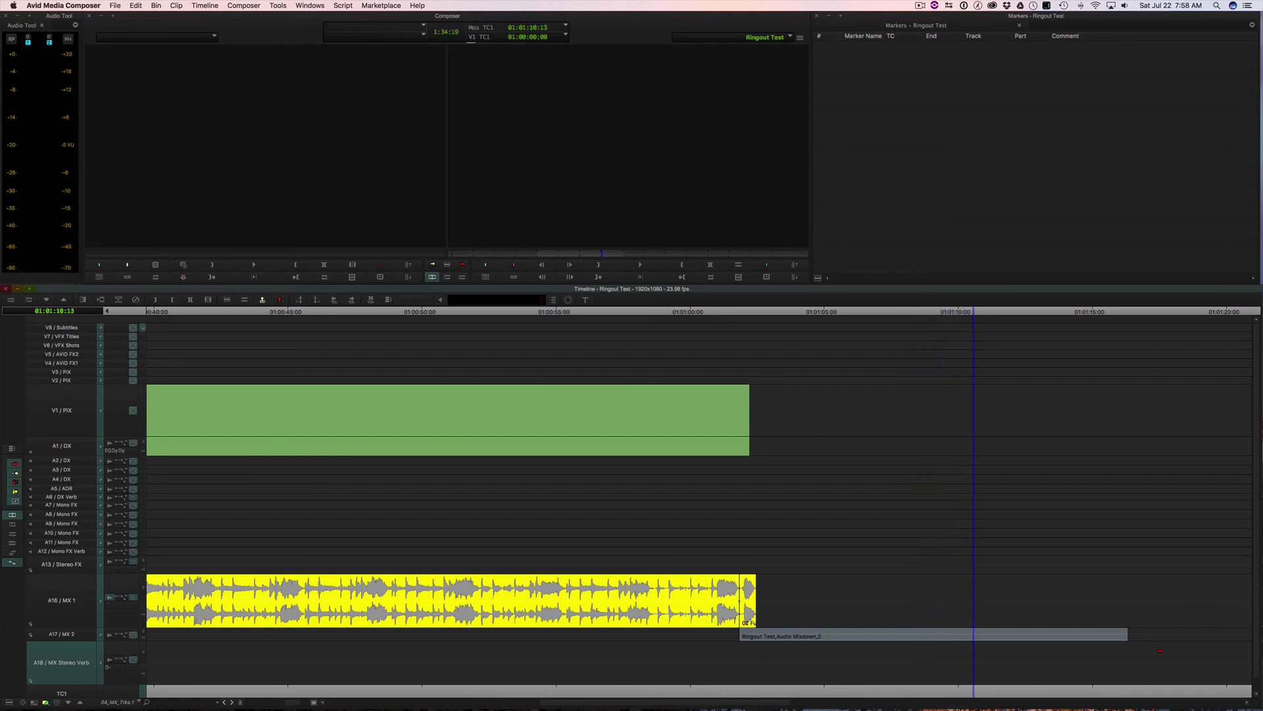
{"action": "left_click_drag", "start_coordinate": [1126, 636], "coordinate": [954, 636]}
{"action": "left_click", "coordinate": [883, 689]}
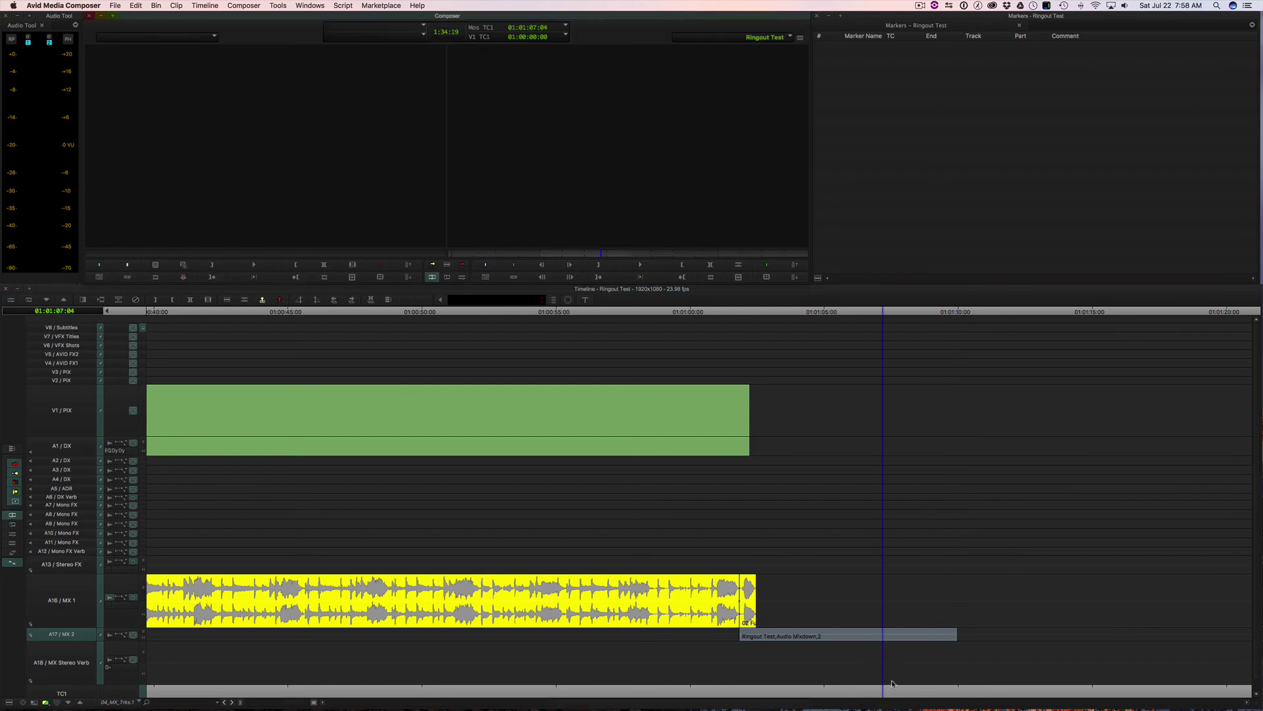